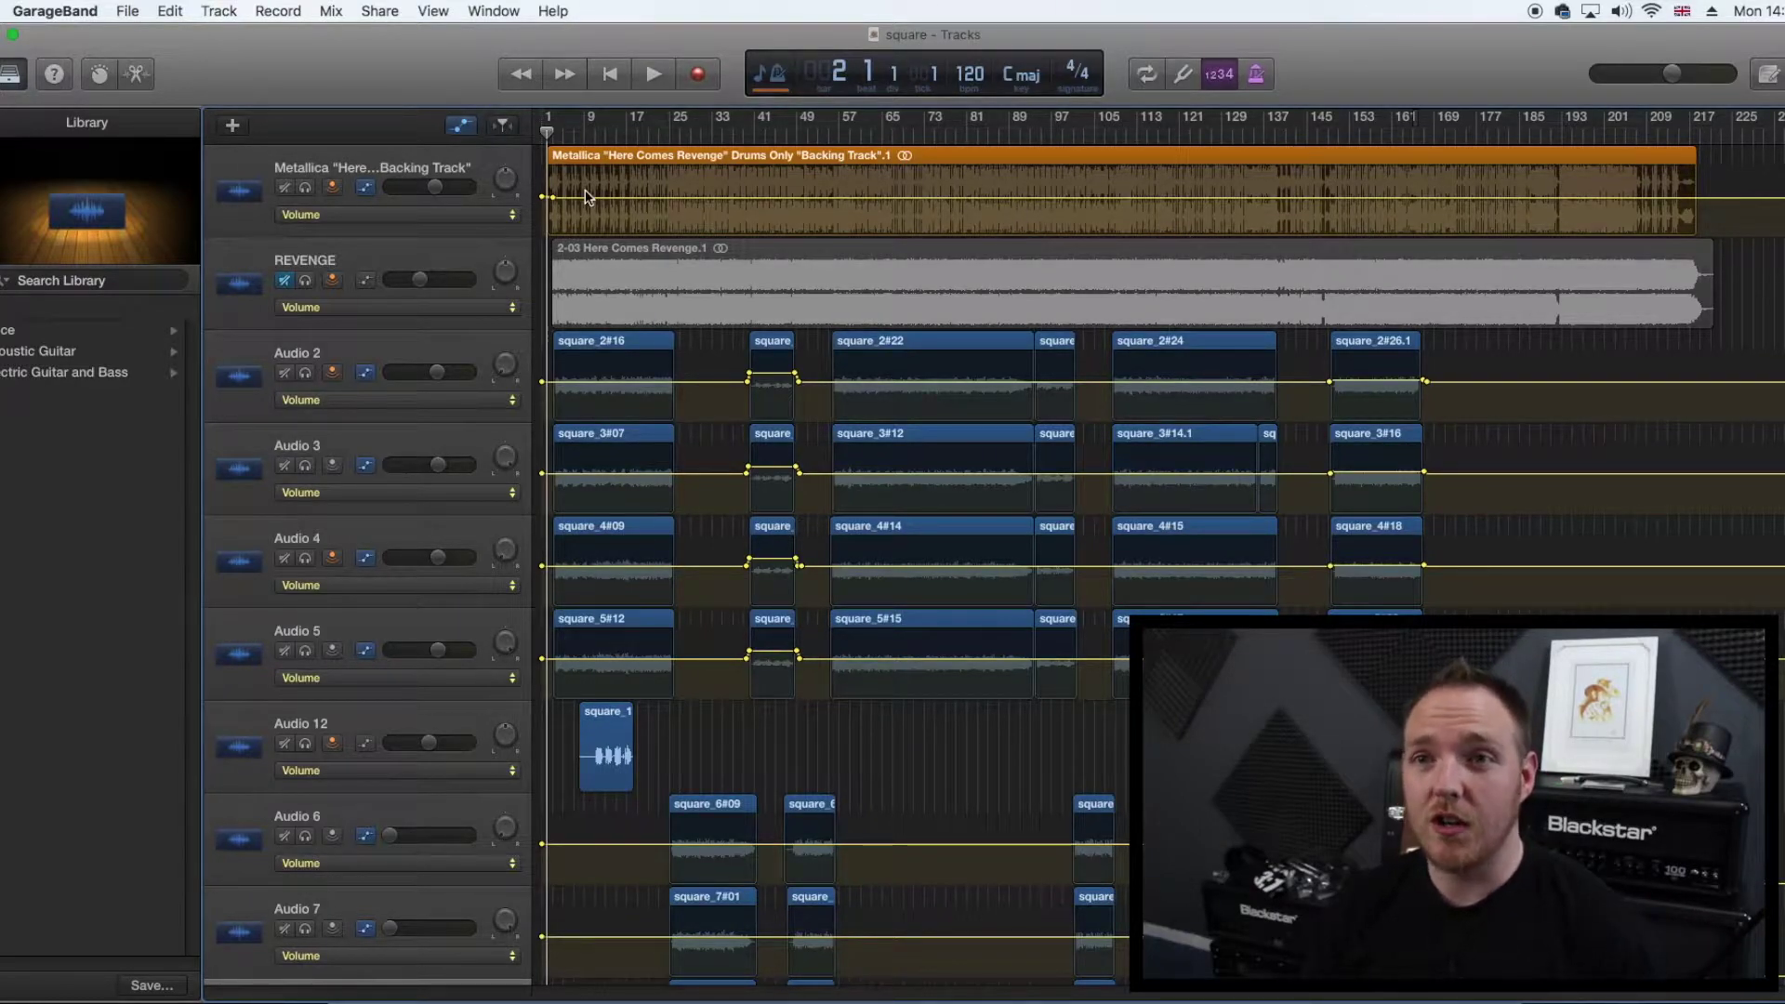
- Use GarageBand's Share menu to bring up the Export Song to Disk settings
click(371, 11)
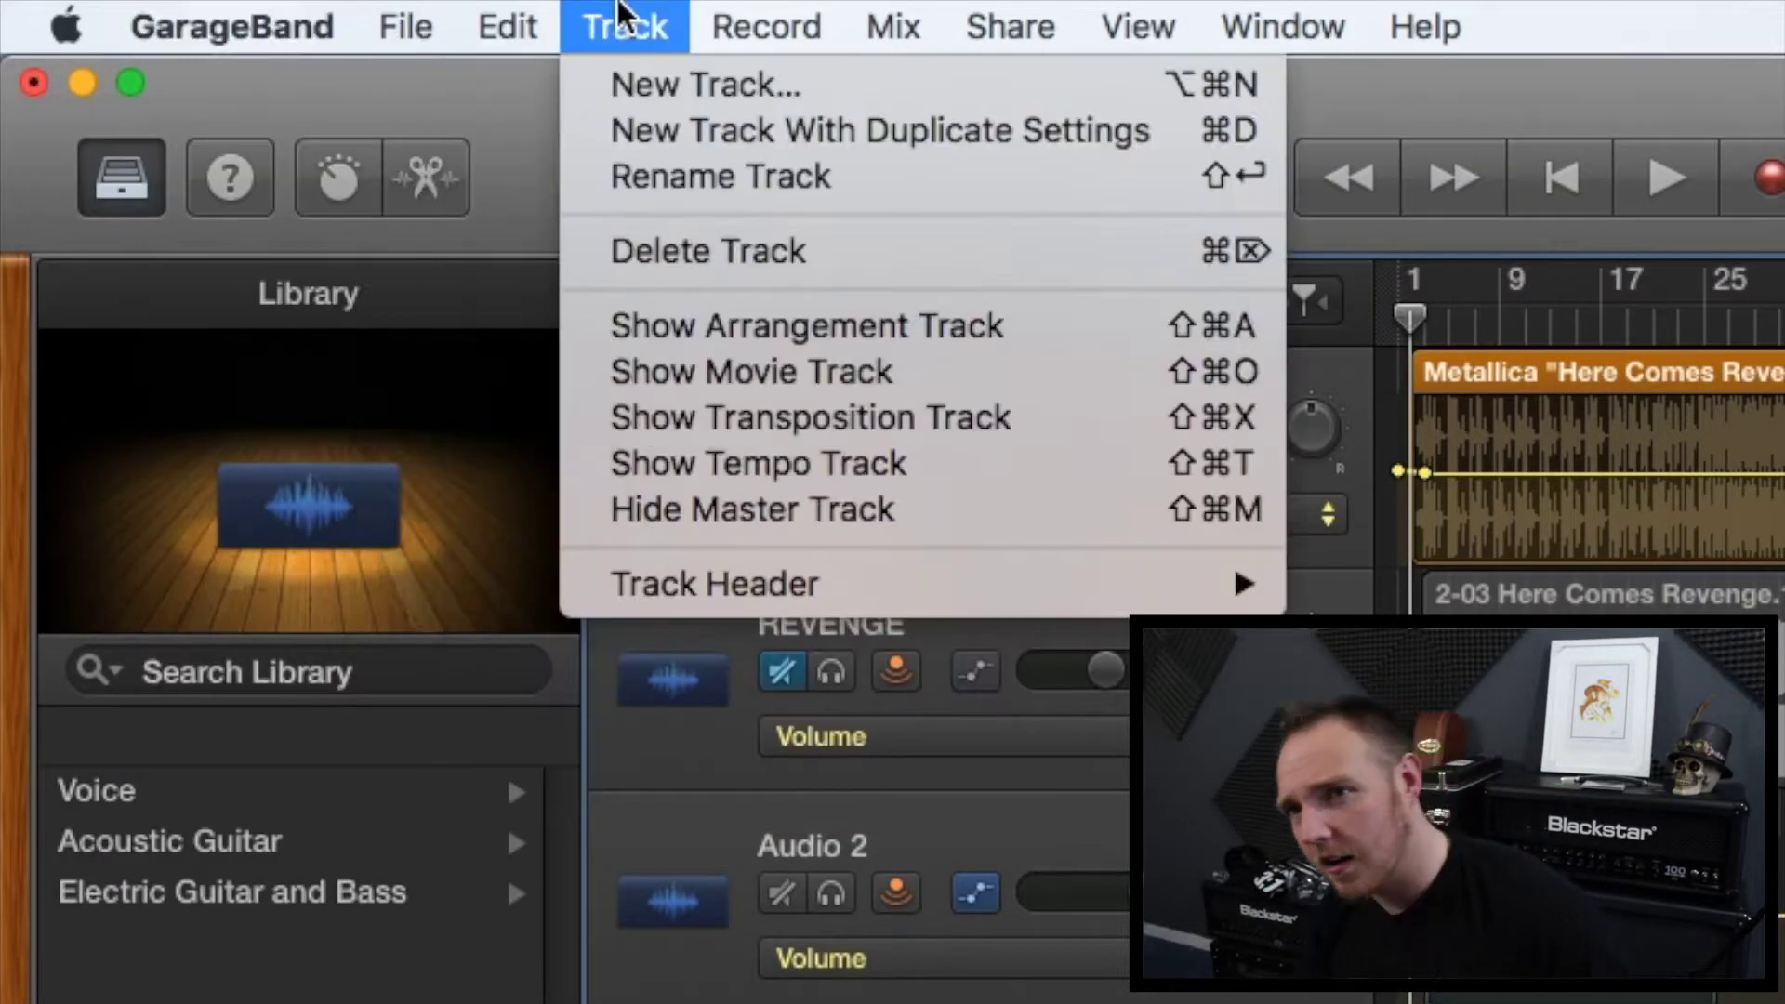
mouse_move(744, 7)
mouse_move(1007, 11)
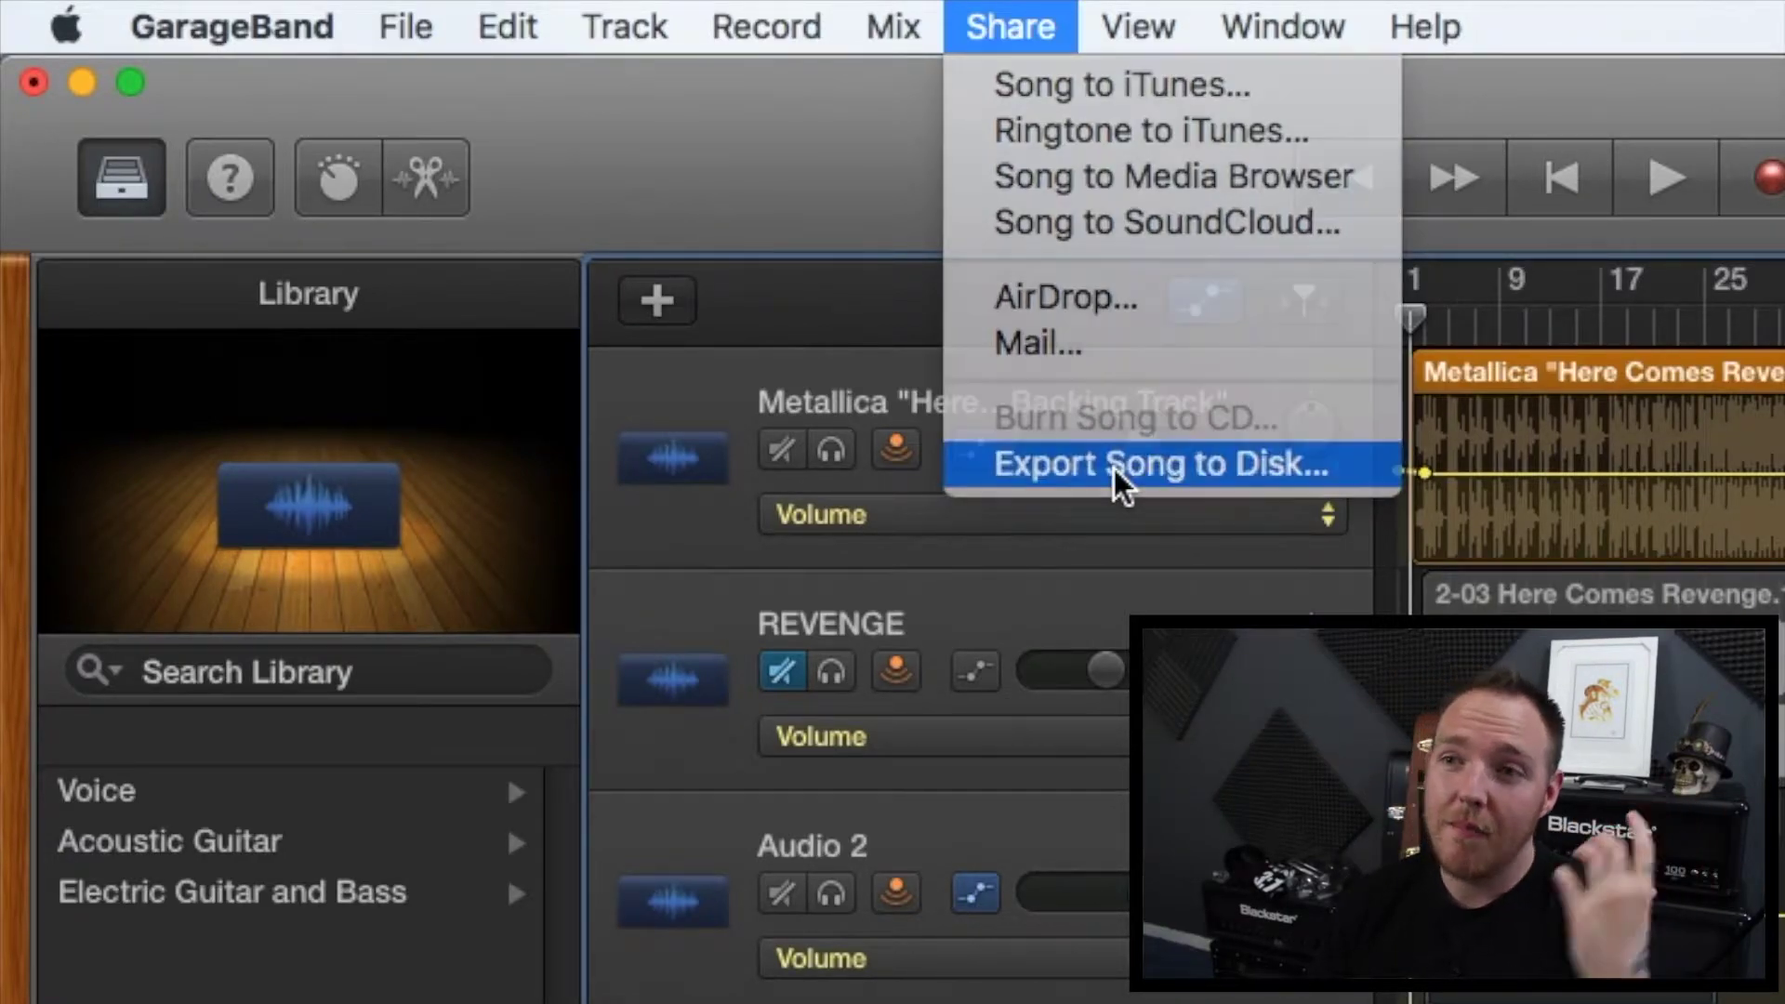
click(1114, 469)
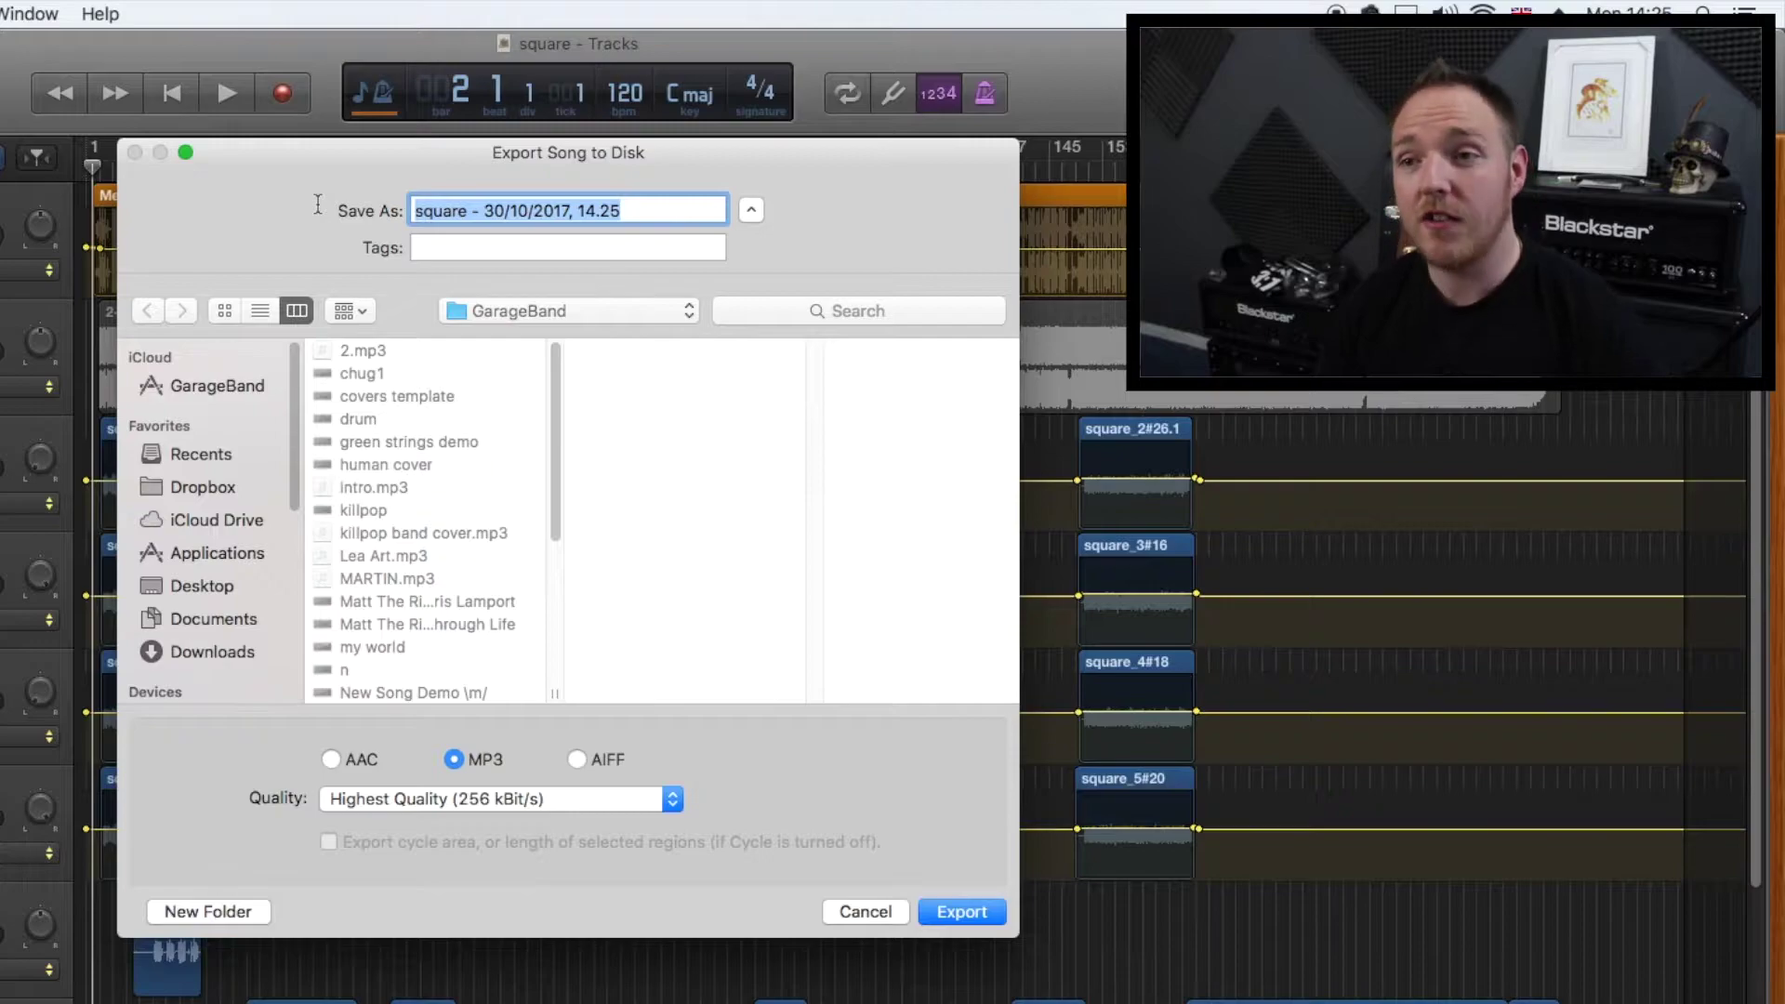
- Name the song 'revenge' and export it as an MP3 at Highest Quality
text(revenge,)
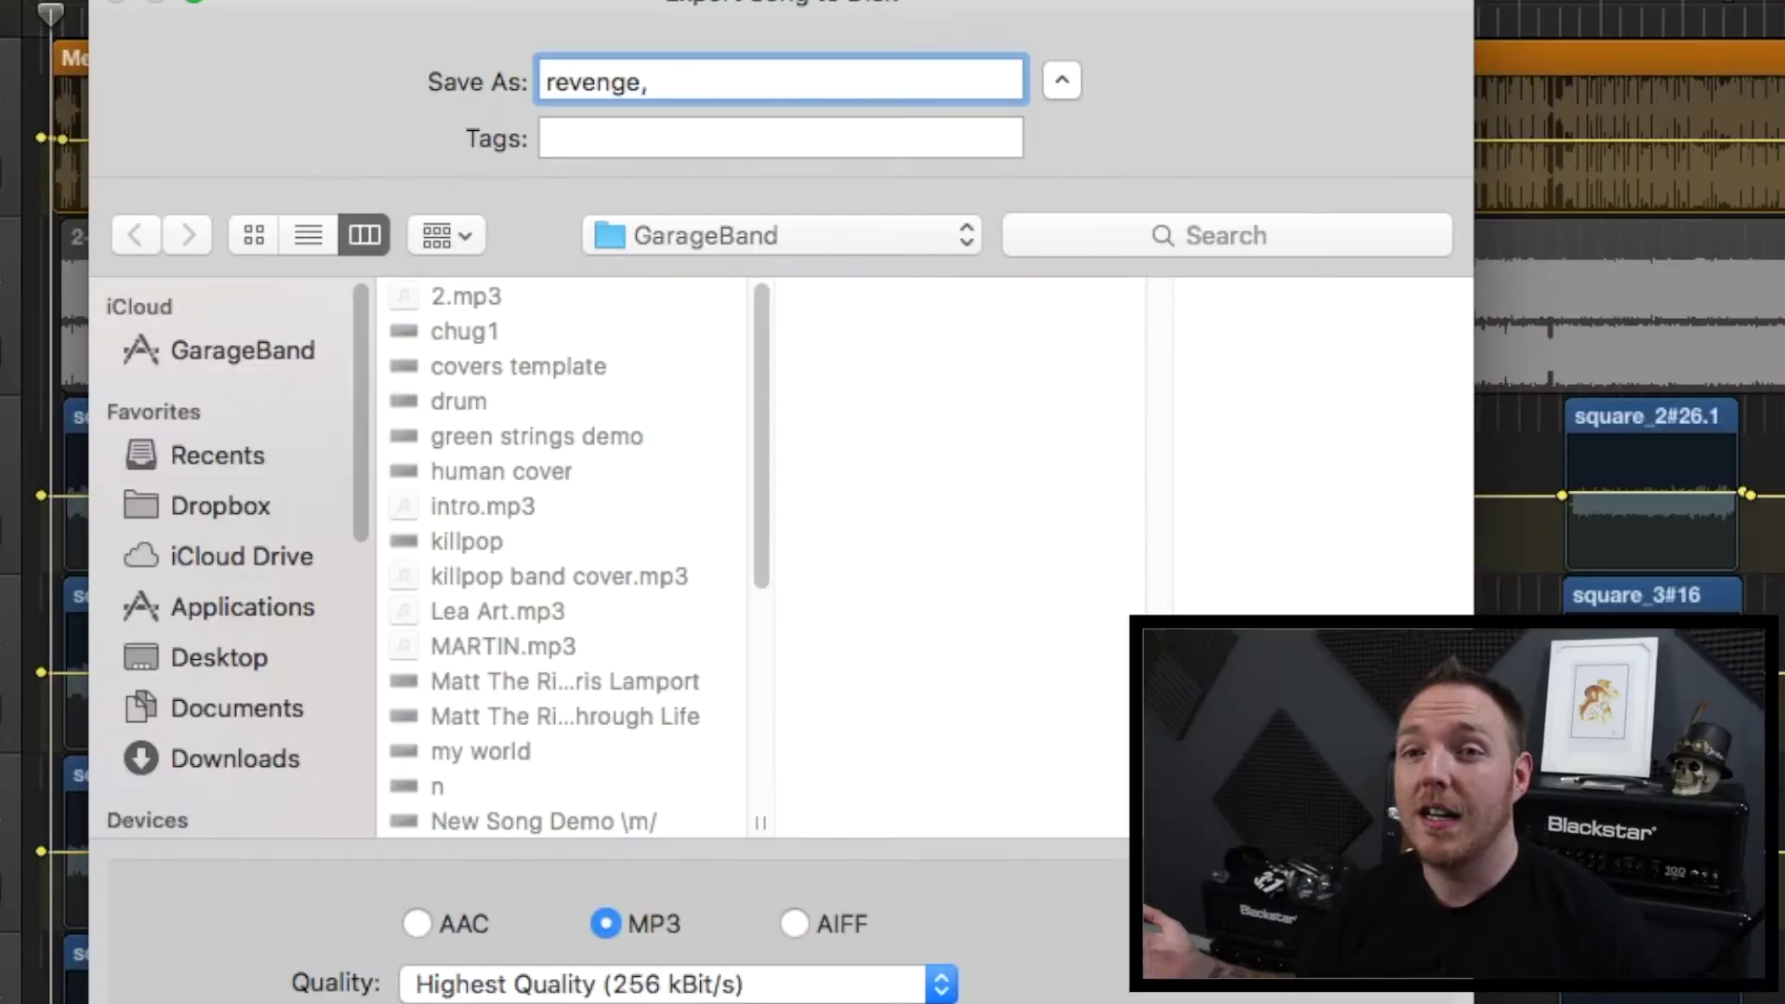
click(874, 912)
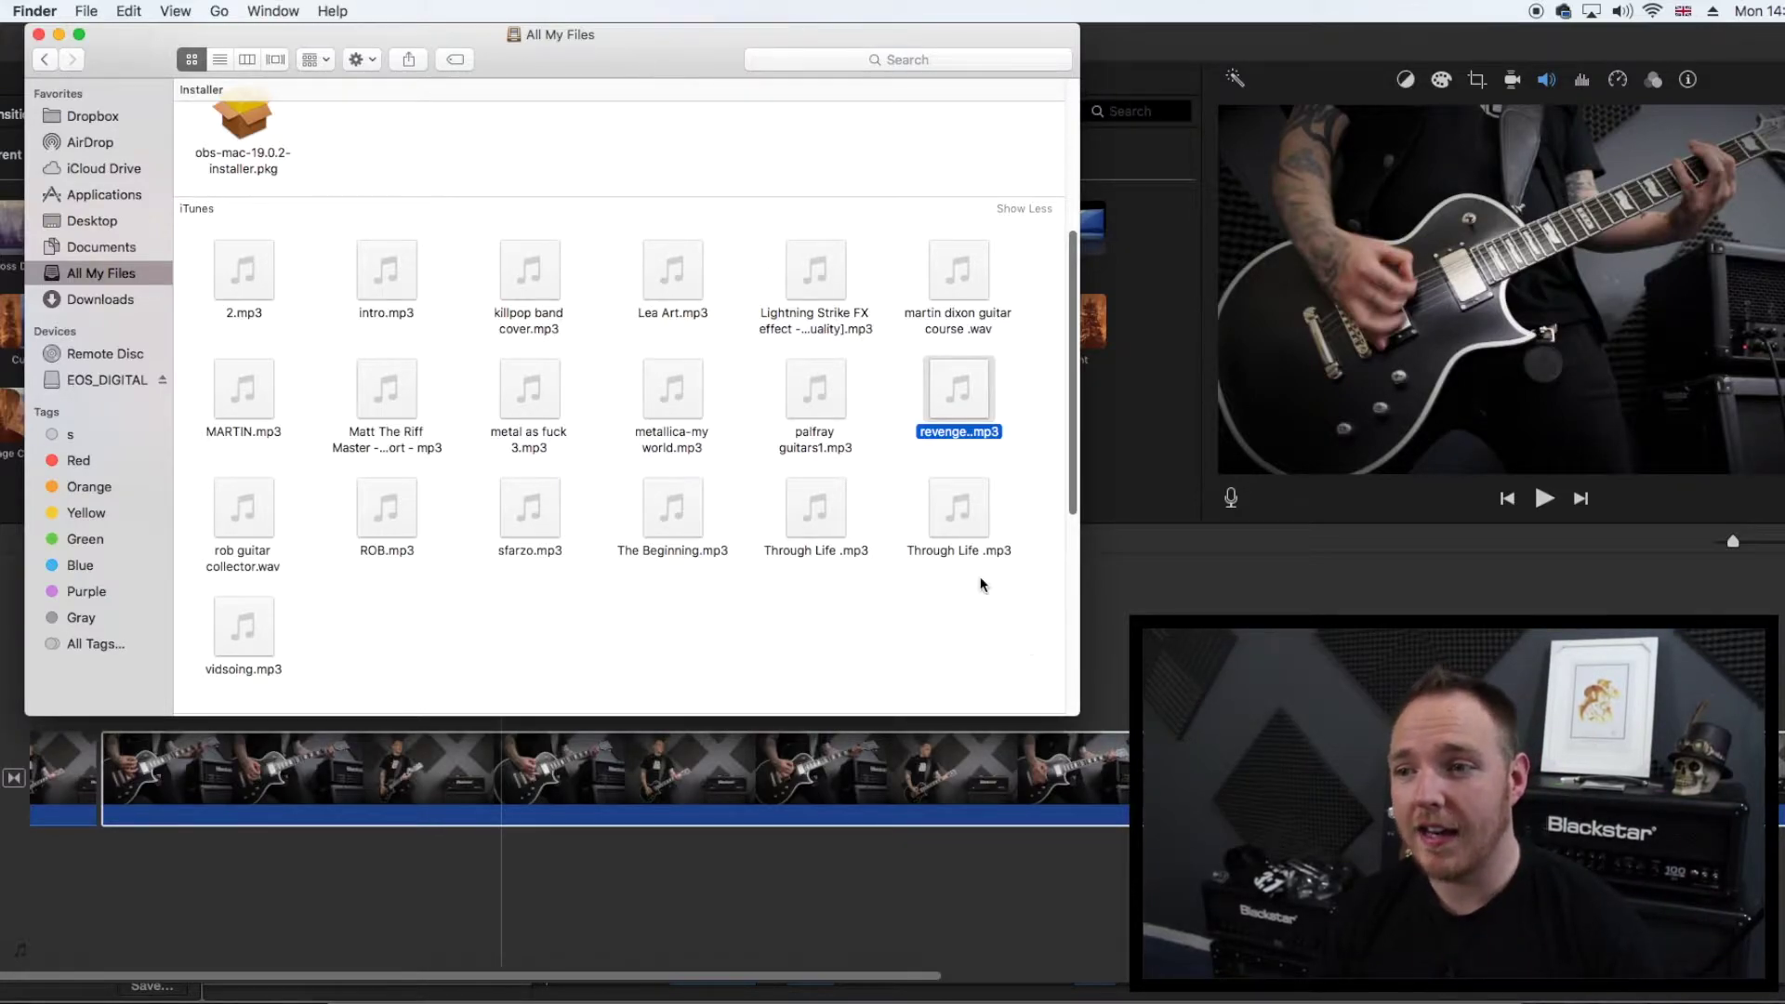
- Drag revenge..mp3 from Finder's All My Files onto the iMovie timeline beneath the video clips
mouse_move(969, 387)
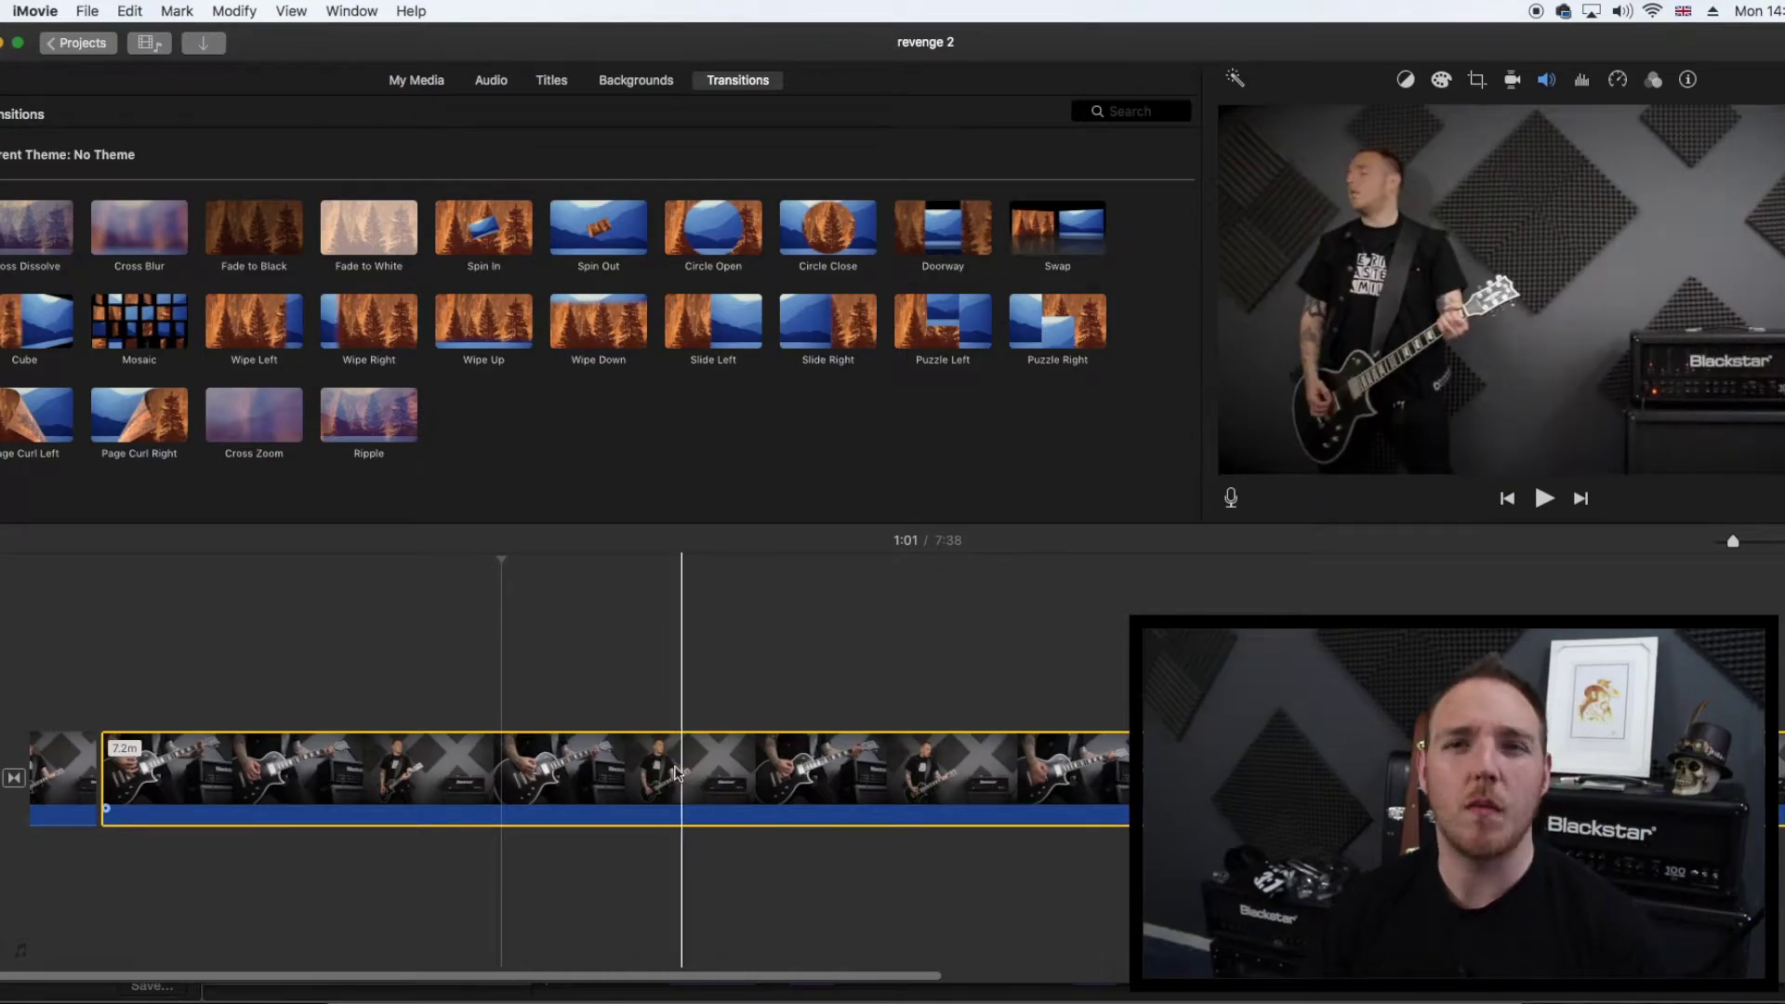
click(364, 997)
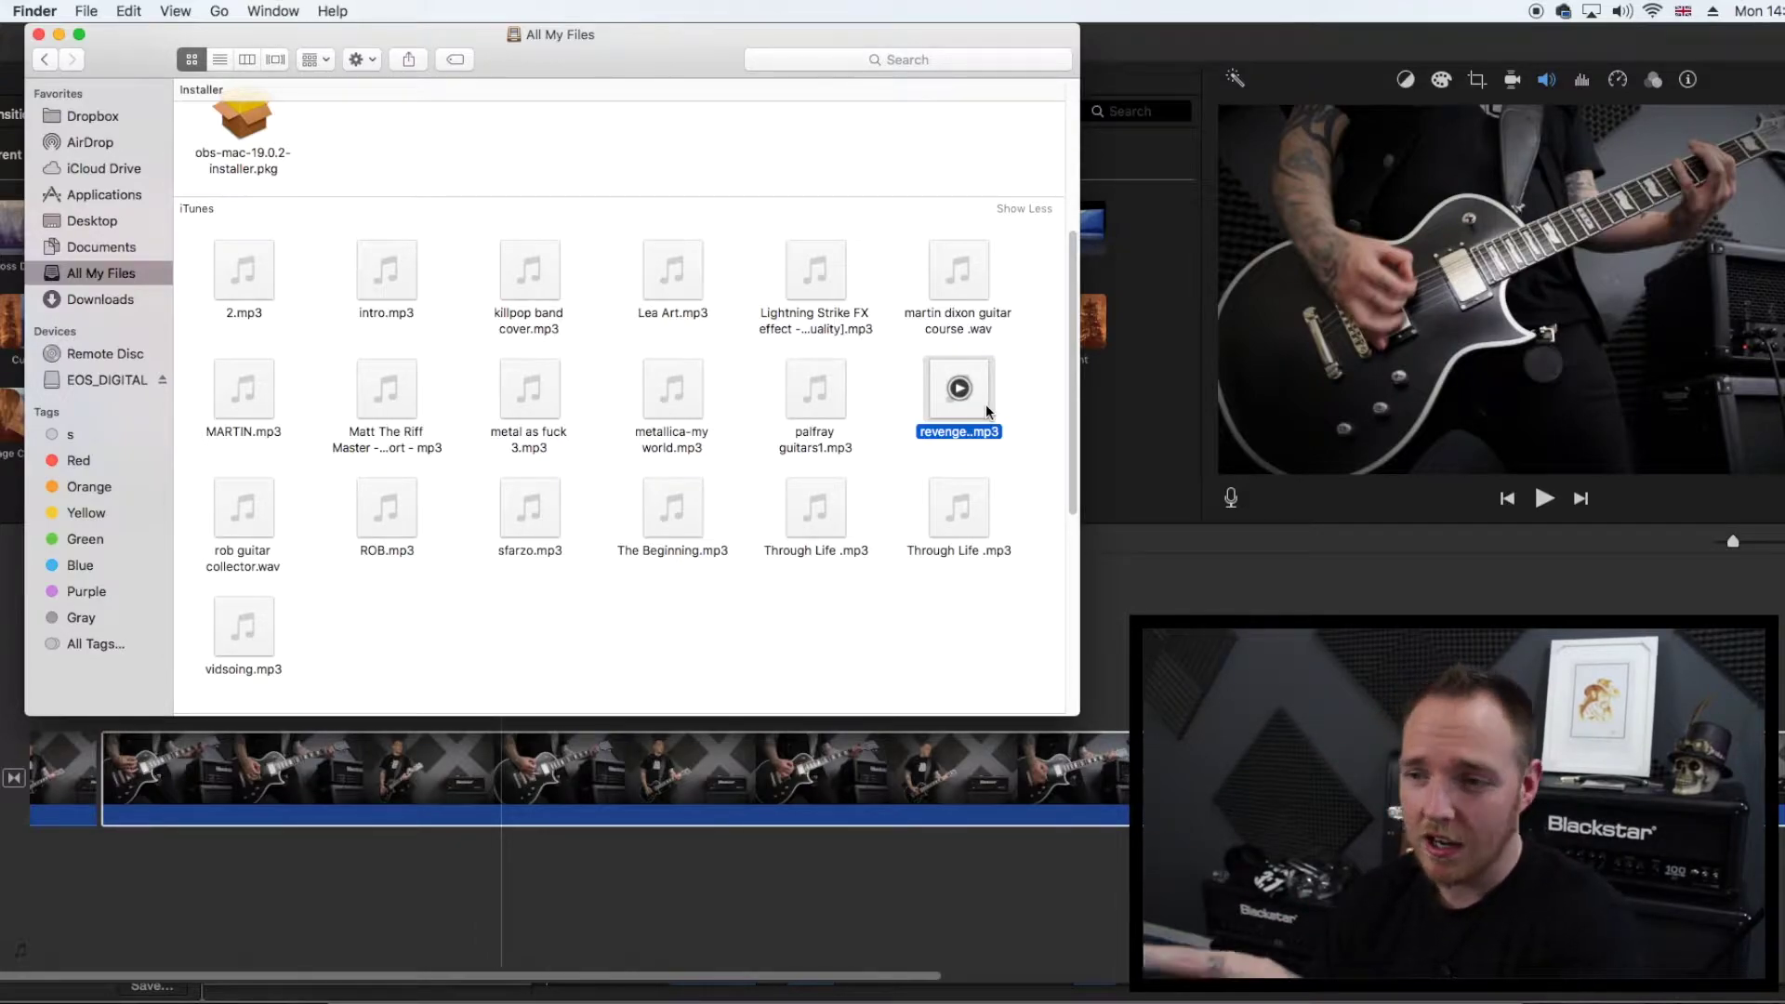
drag(978, 426, 613, 761)
drag(367, 884, 4, 888)
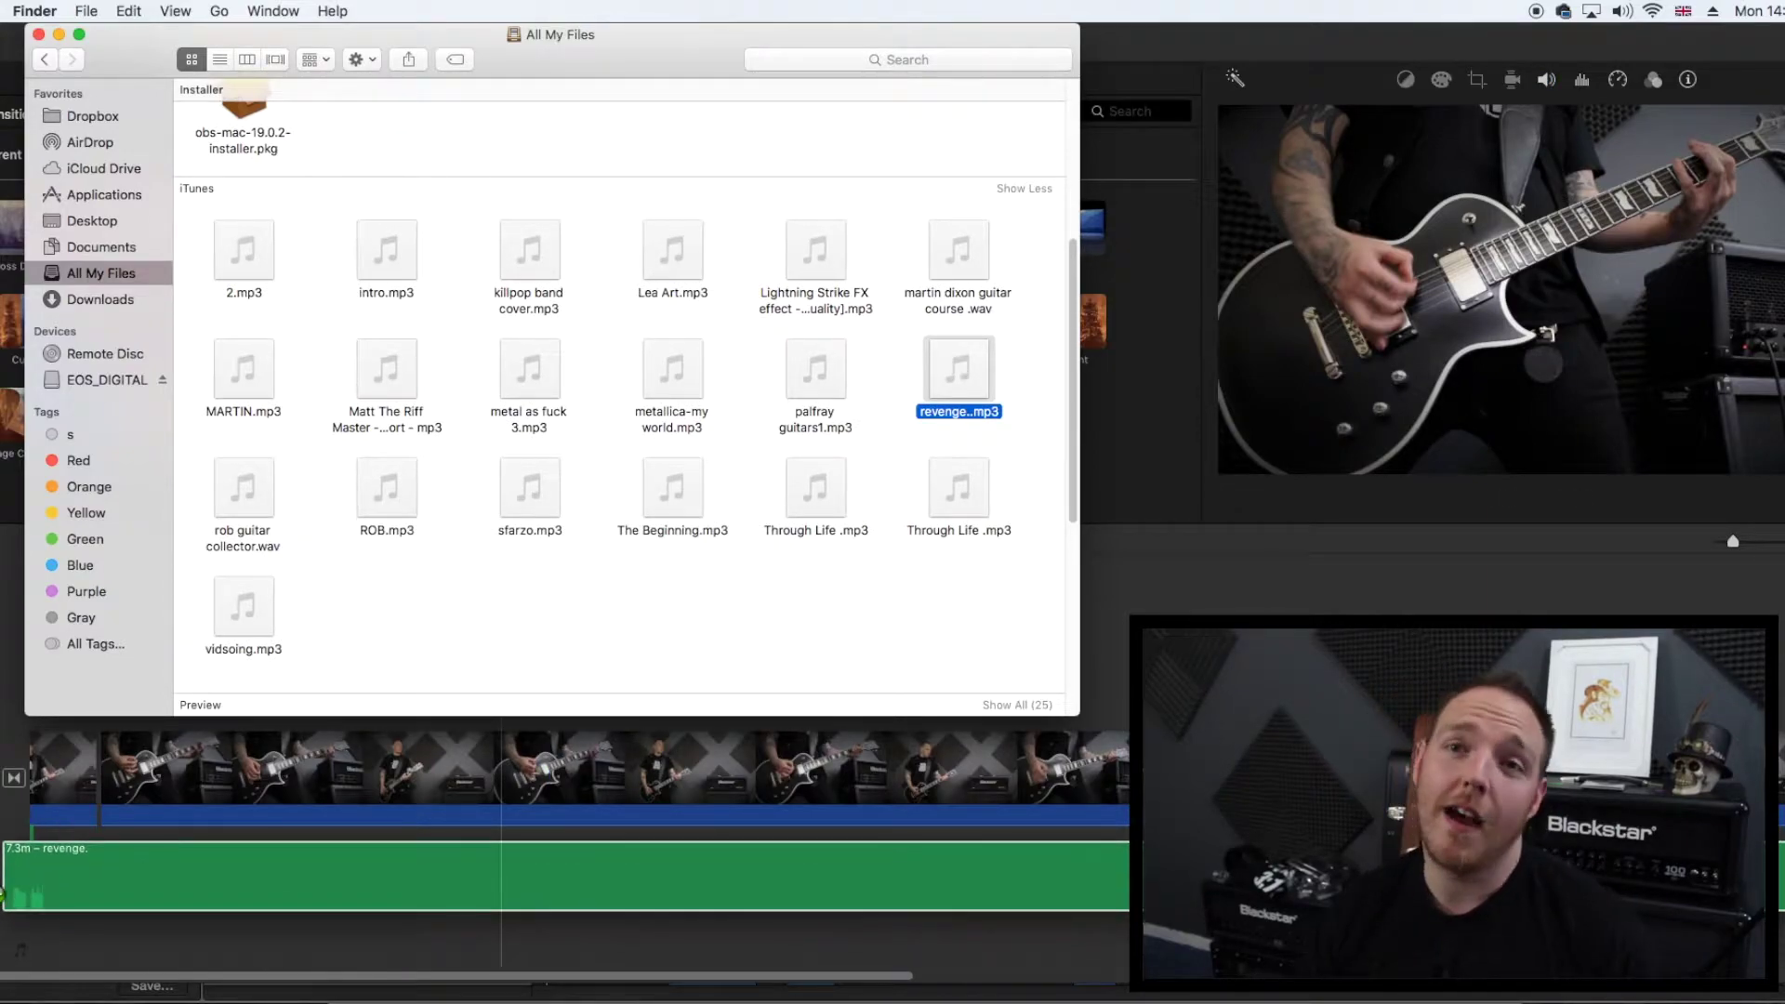
click(3, 827)
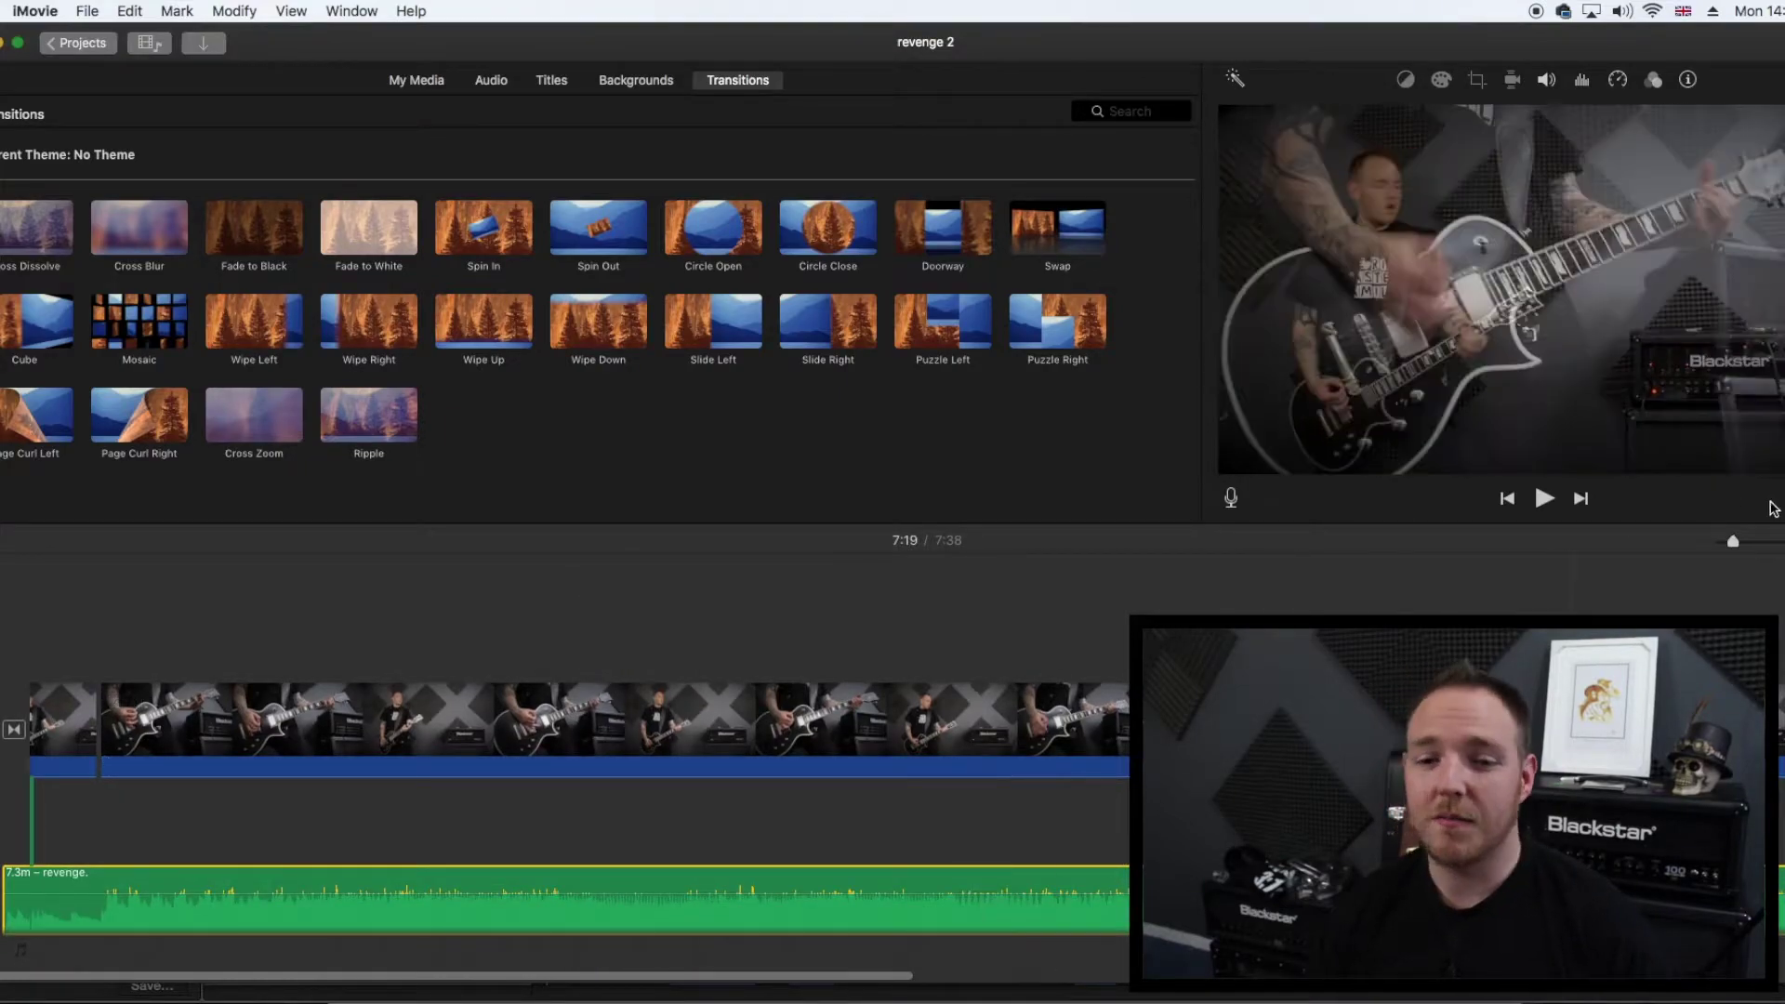
drag(1732, 544, 1746, 543)
- Delete the REVENGE audio clip and the trailing end video clip; set clip two's volume to 126%
right_click(401, 797)
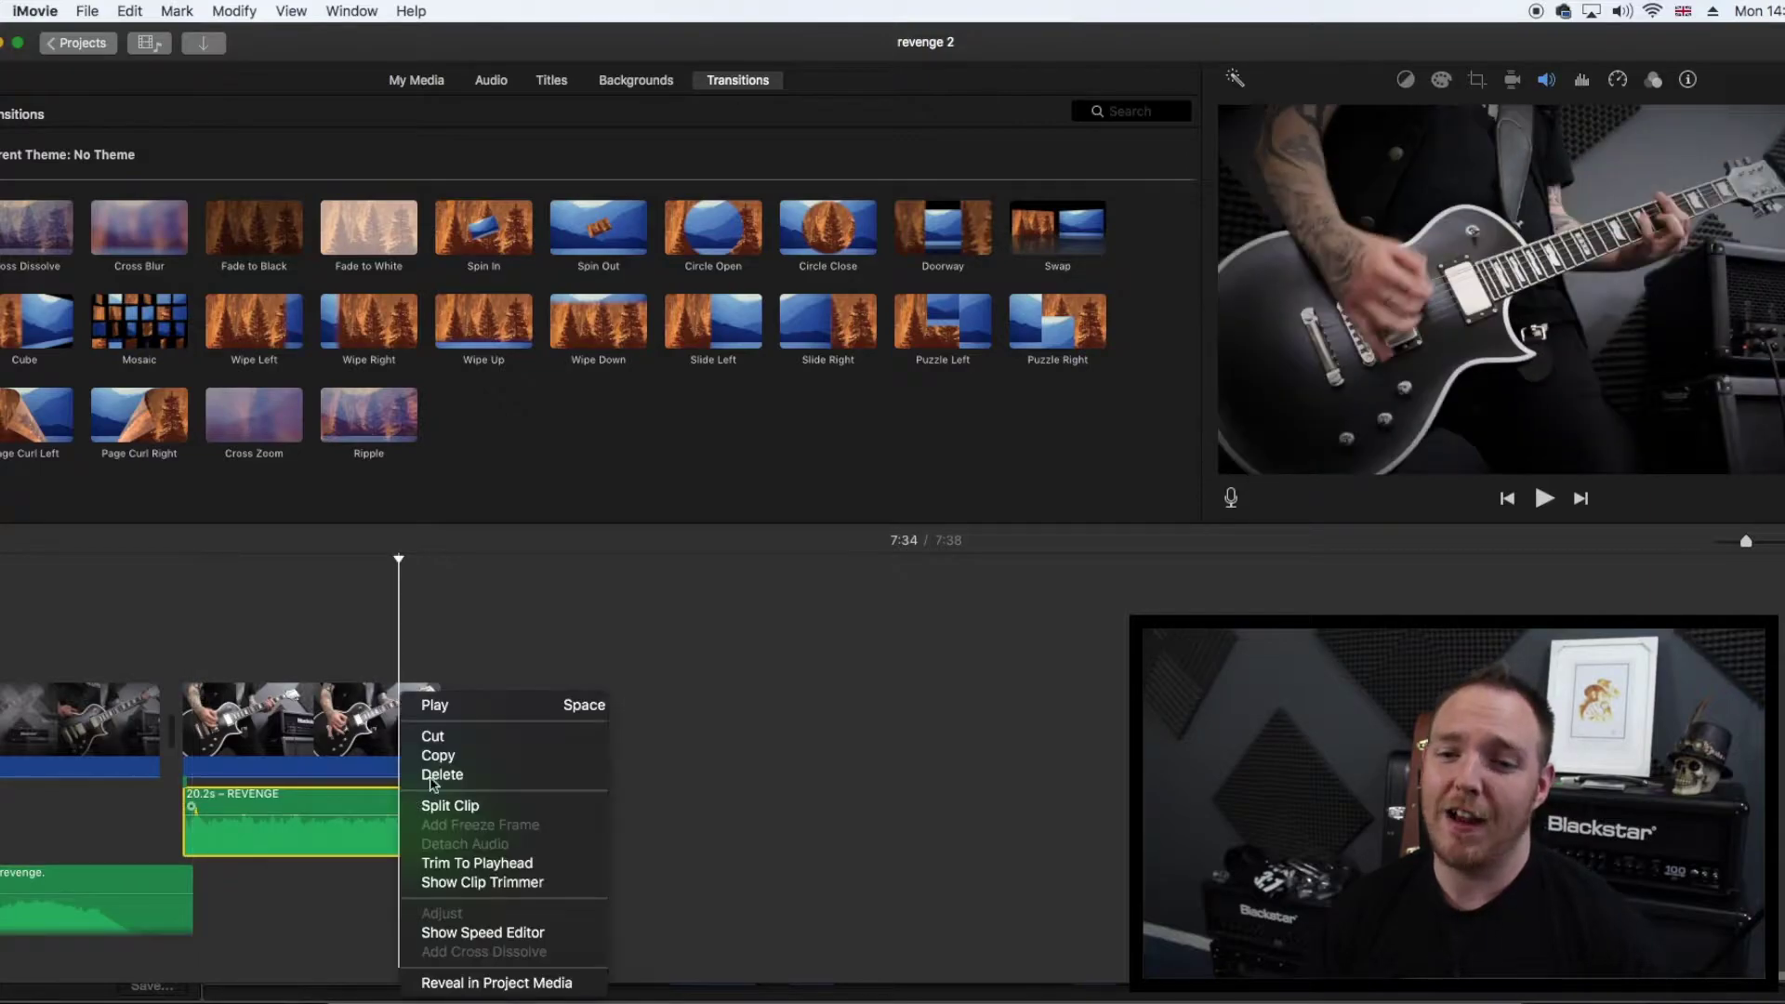
click(461, 775)
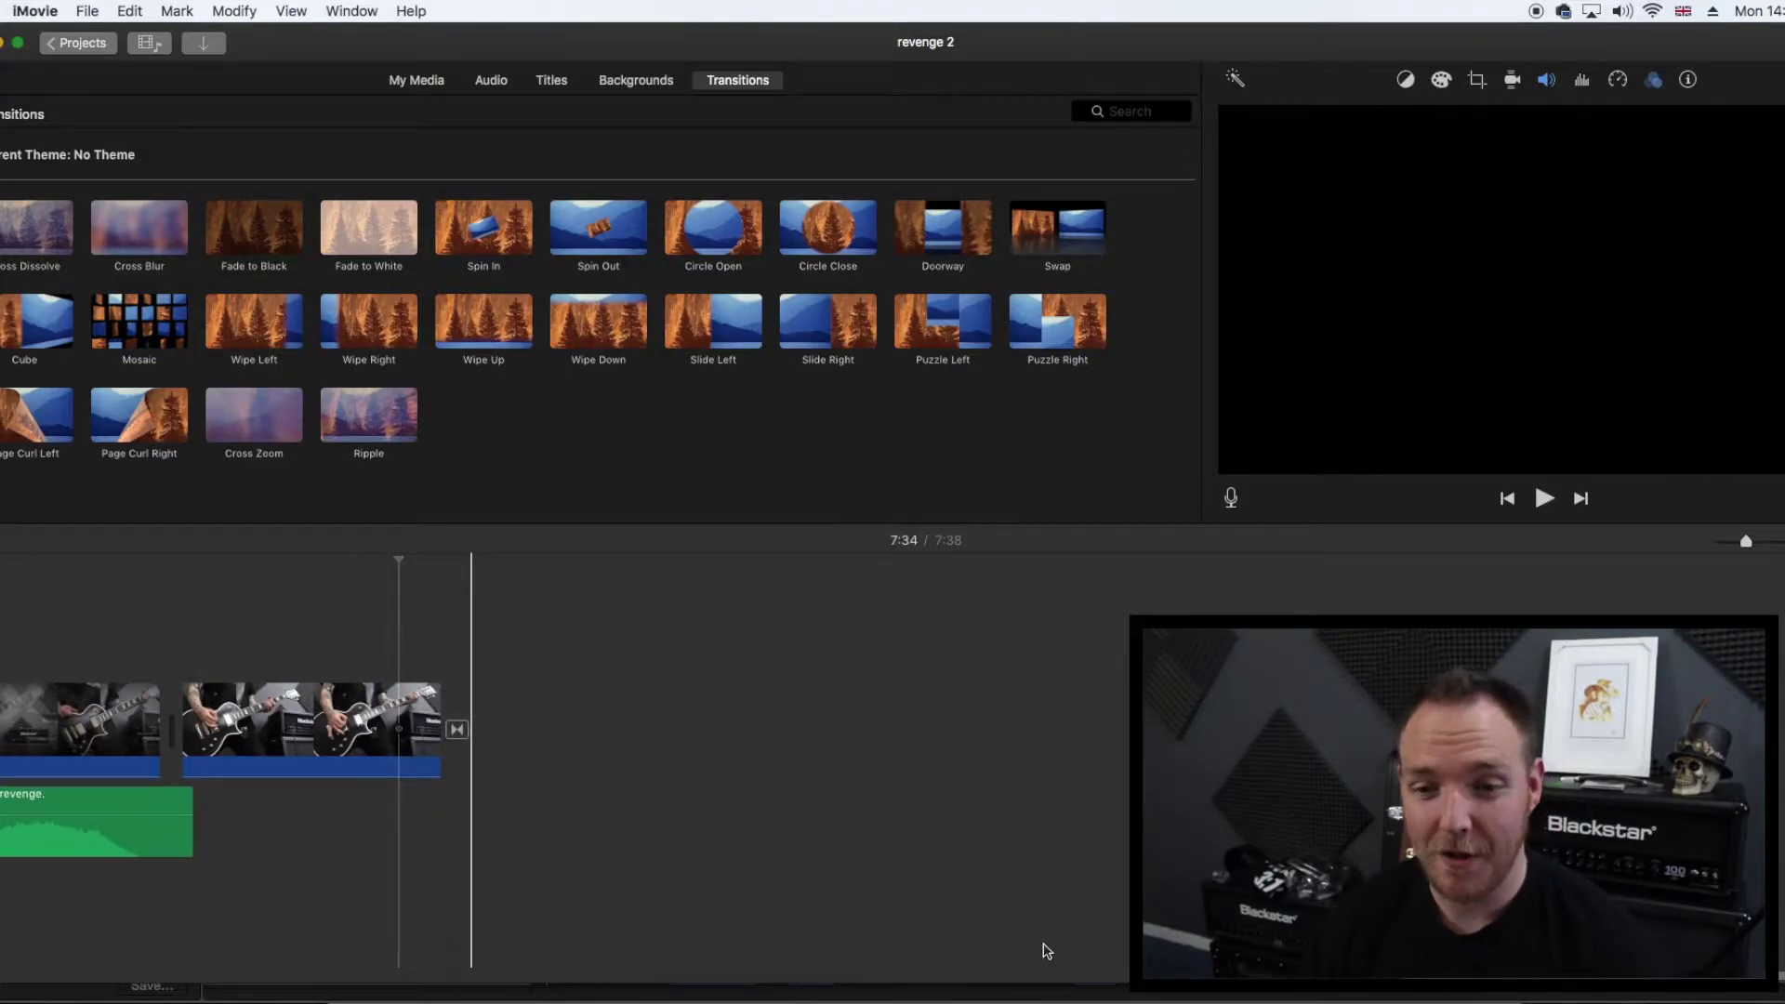
right_click(339, 725)
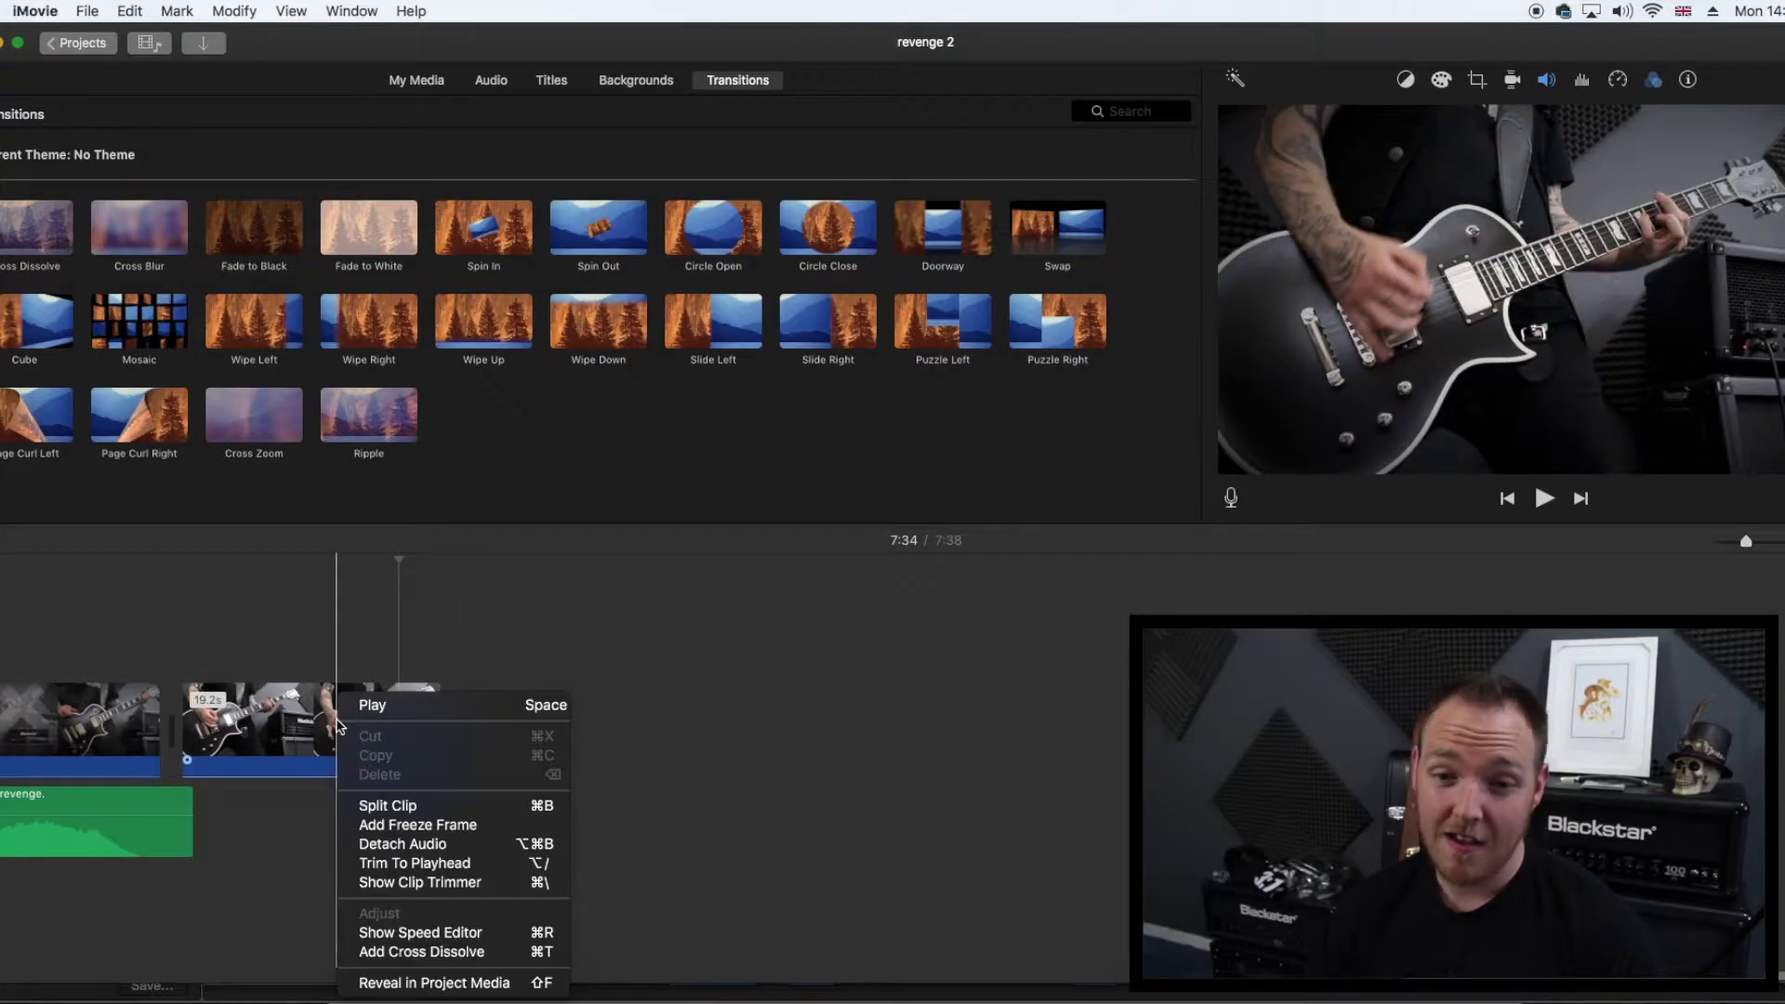
click(258, 757)
right_click(279, 693)
click(353, 774)
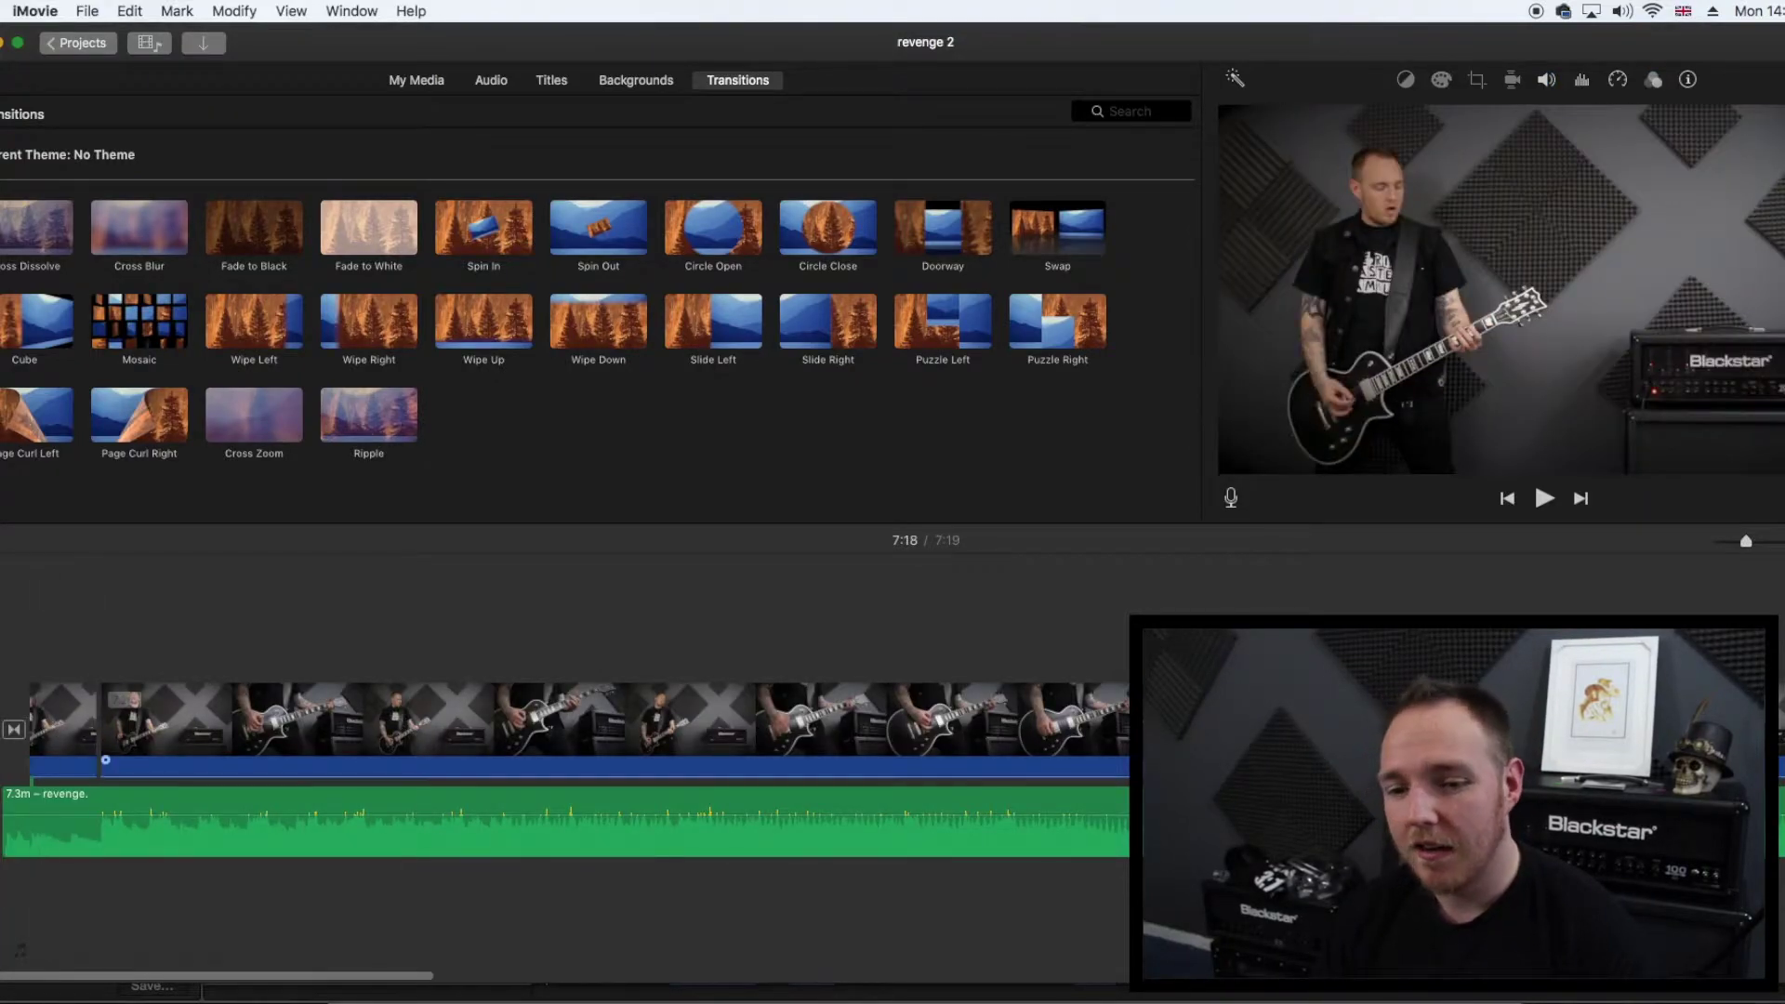
drag(1746, 541, 1777, 541)
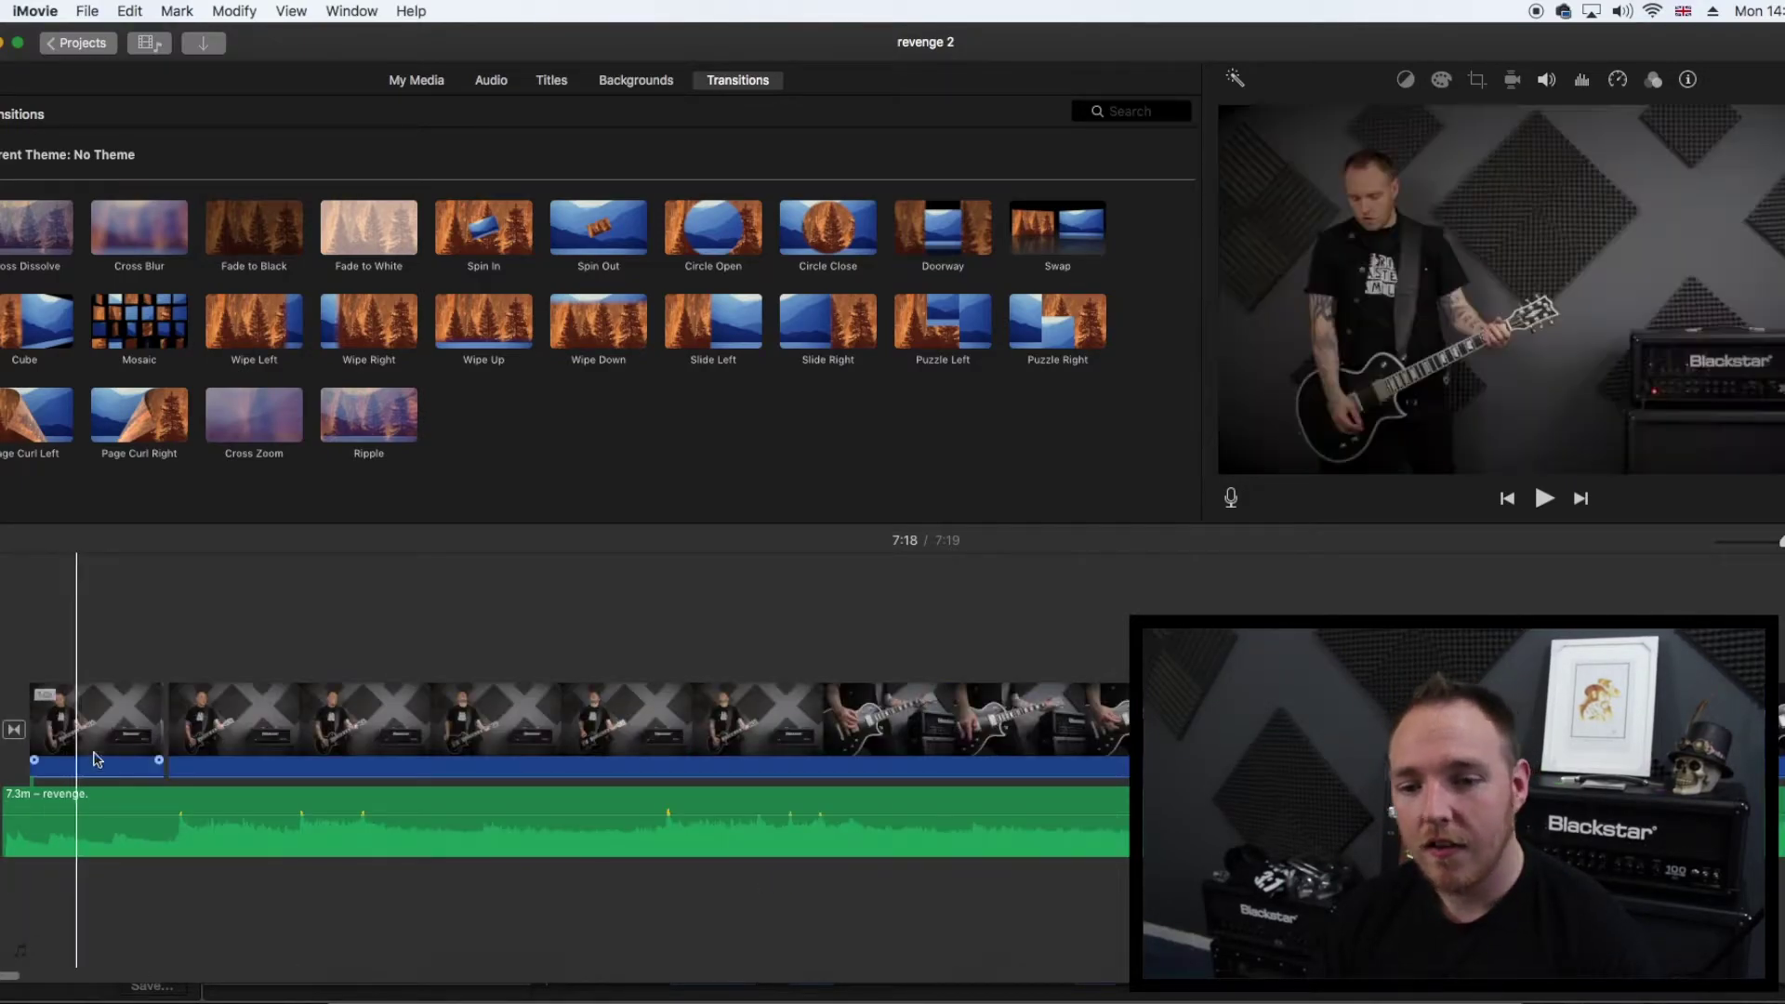
drag(258, 771, 260, 760)
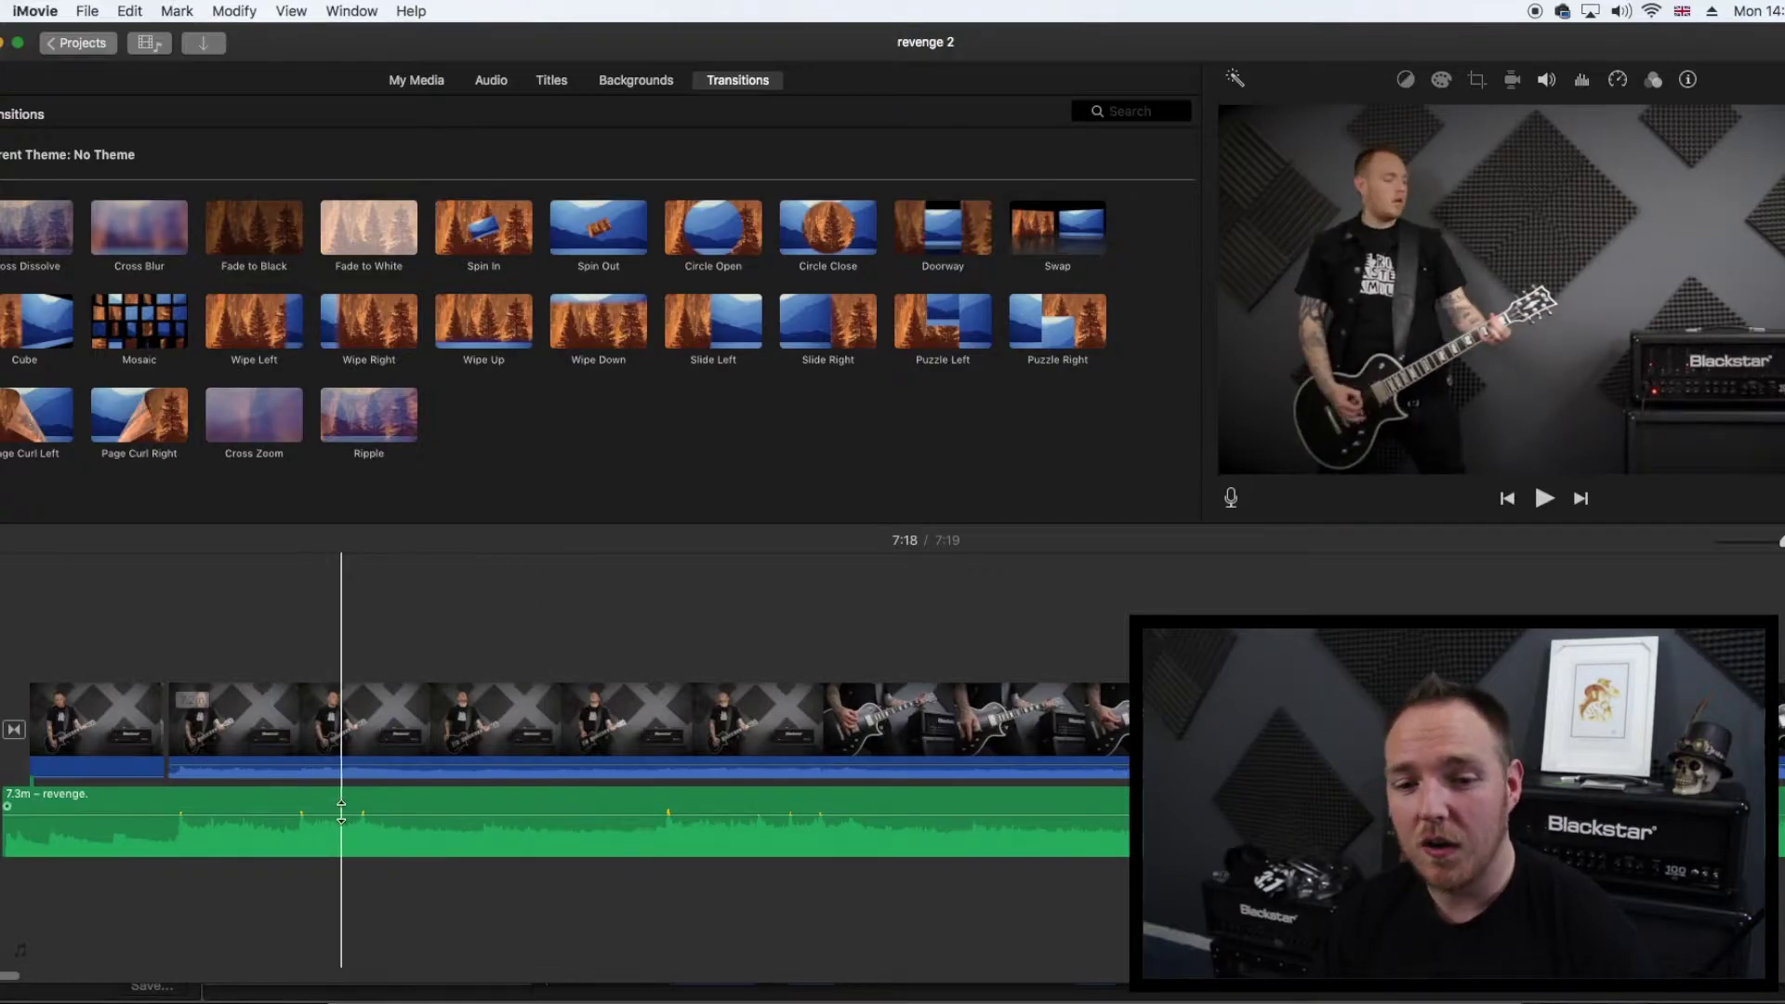
- Slide the revenge audio earlier to sync with the guitar video, and turn the clip's own audio to 1%
drag(357, 814, 358, 823)
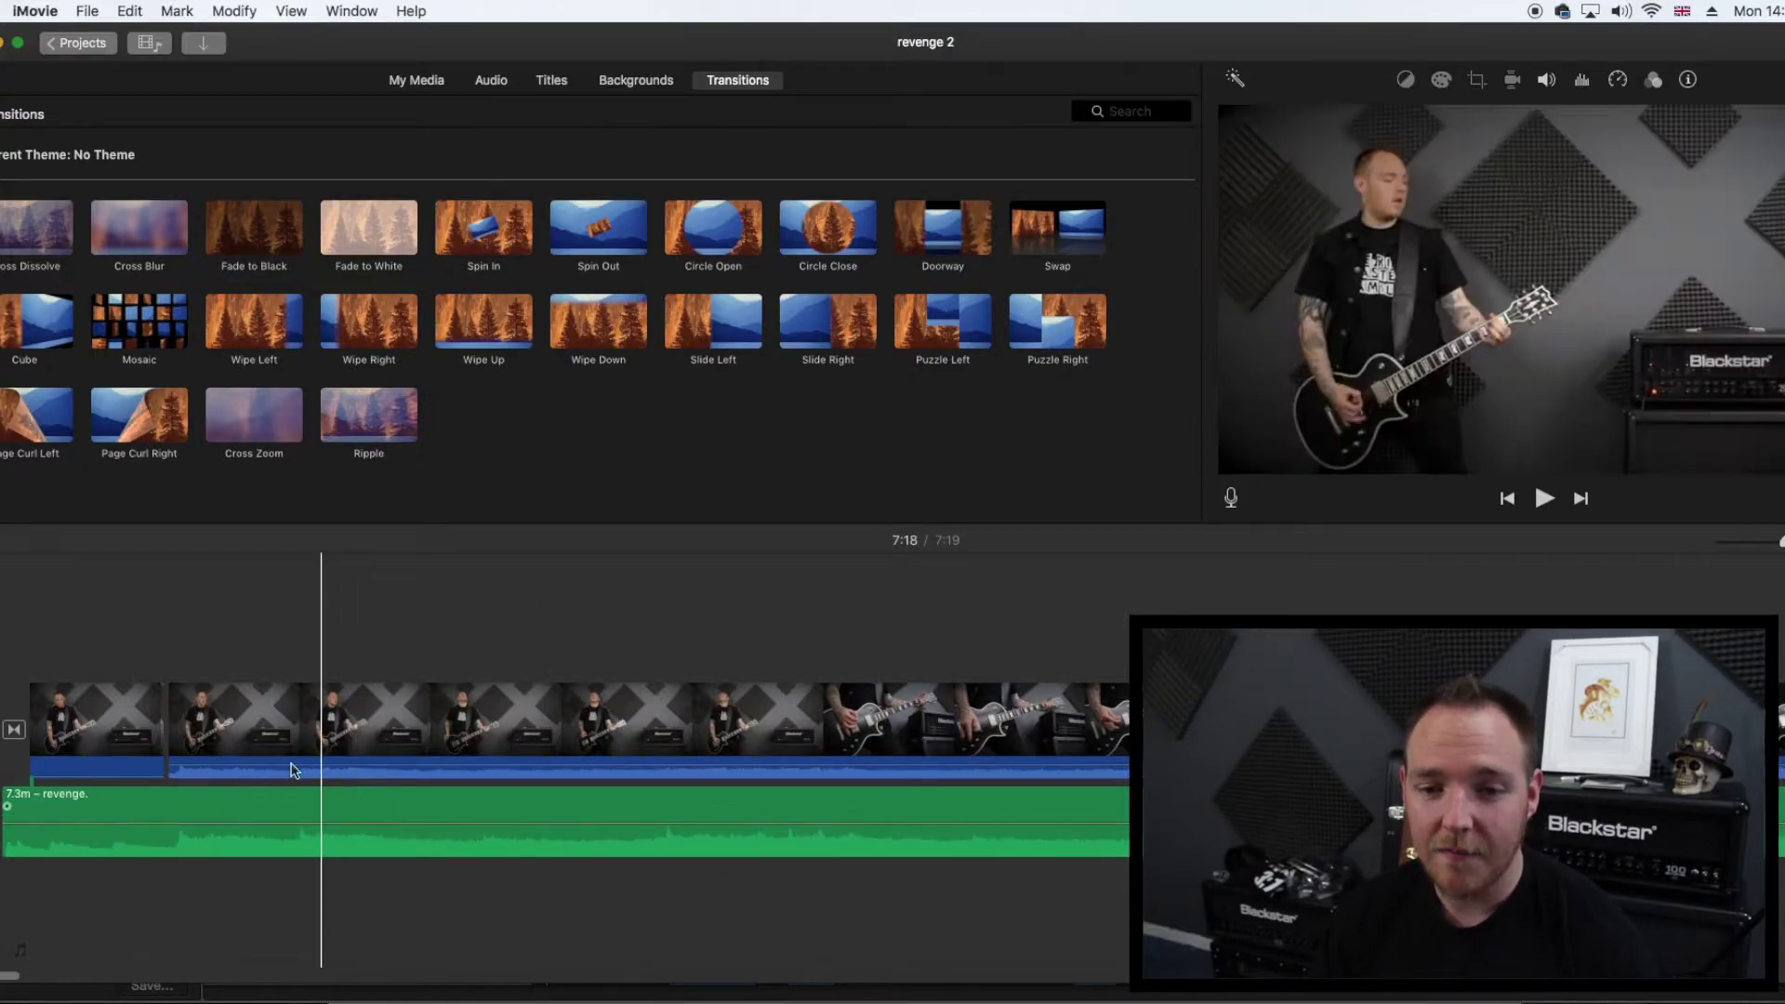
click(181, 688)
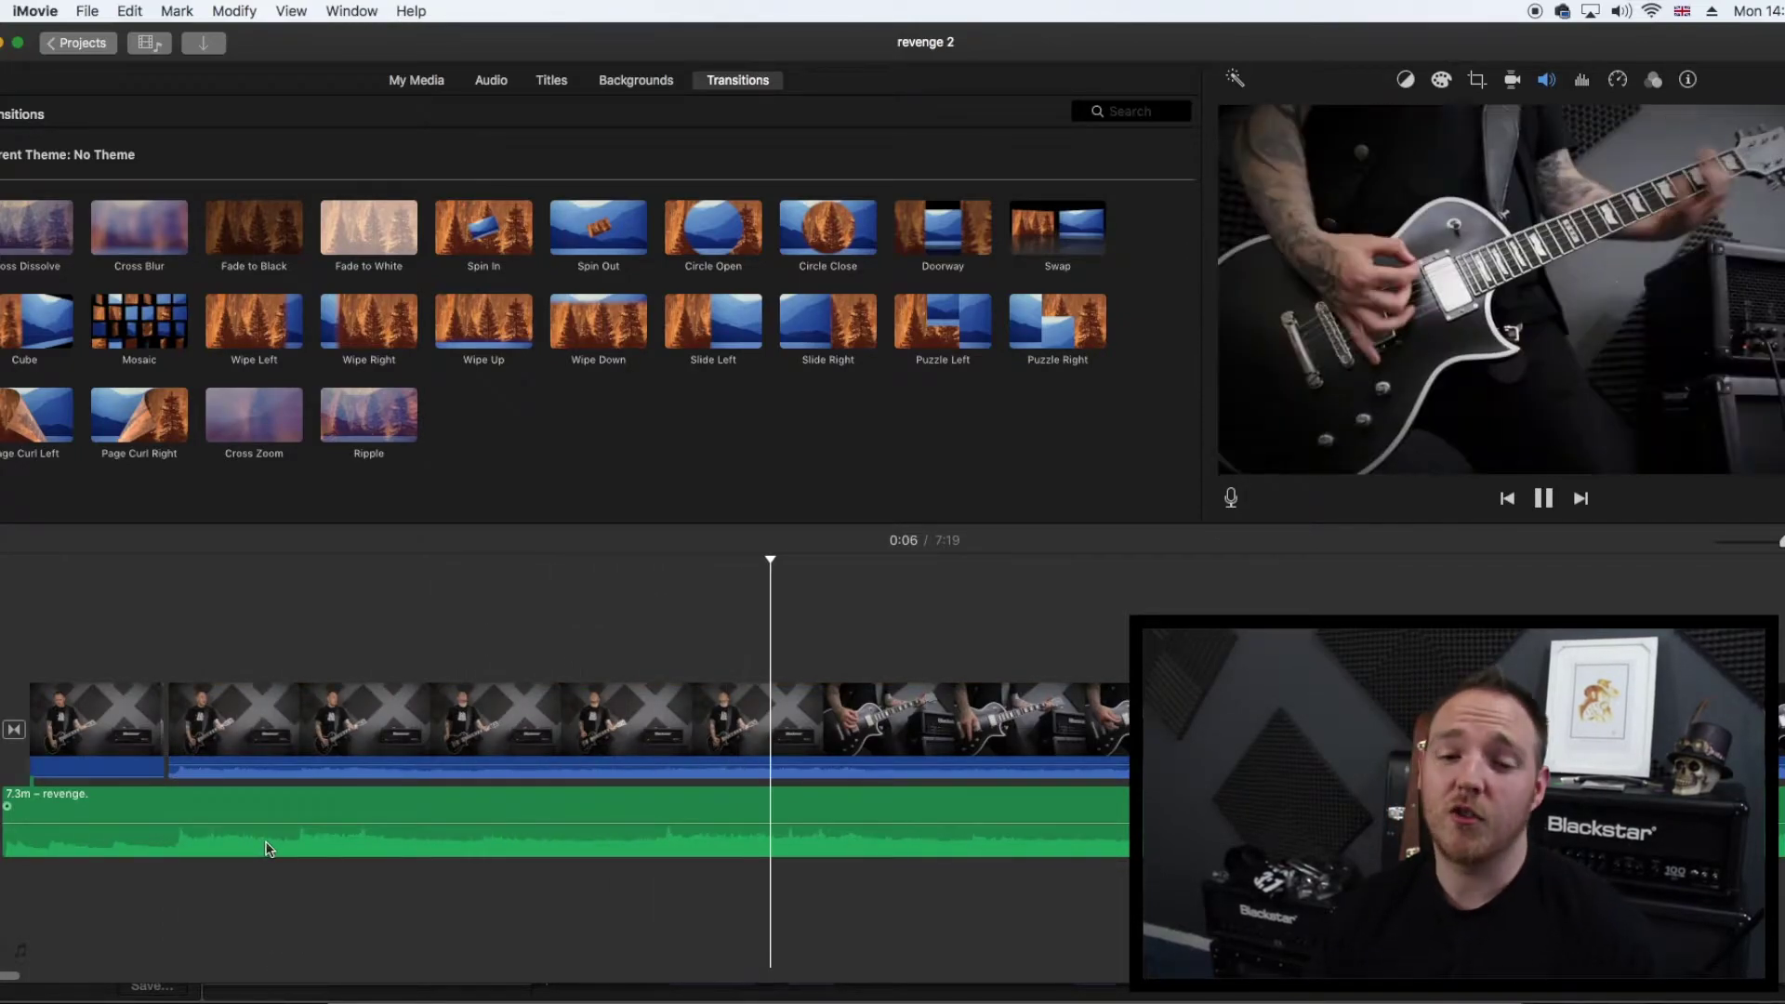
key(space)
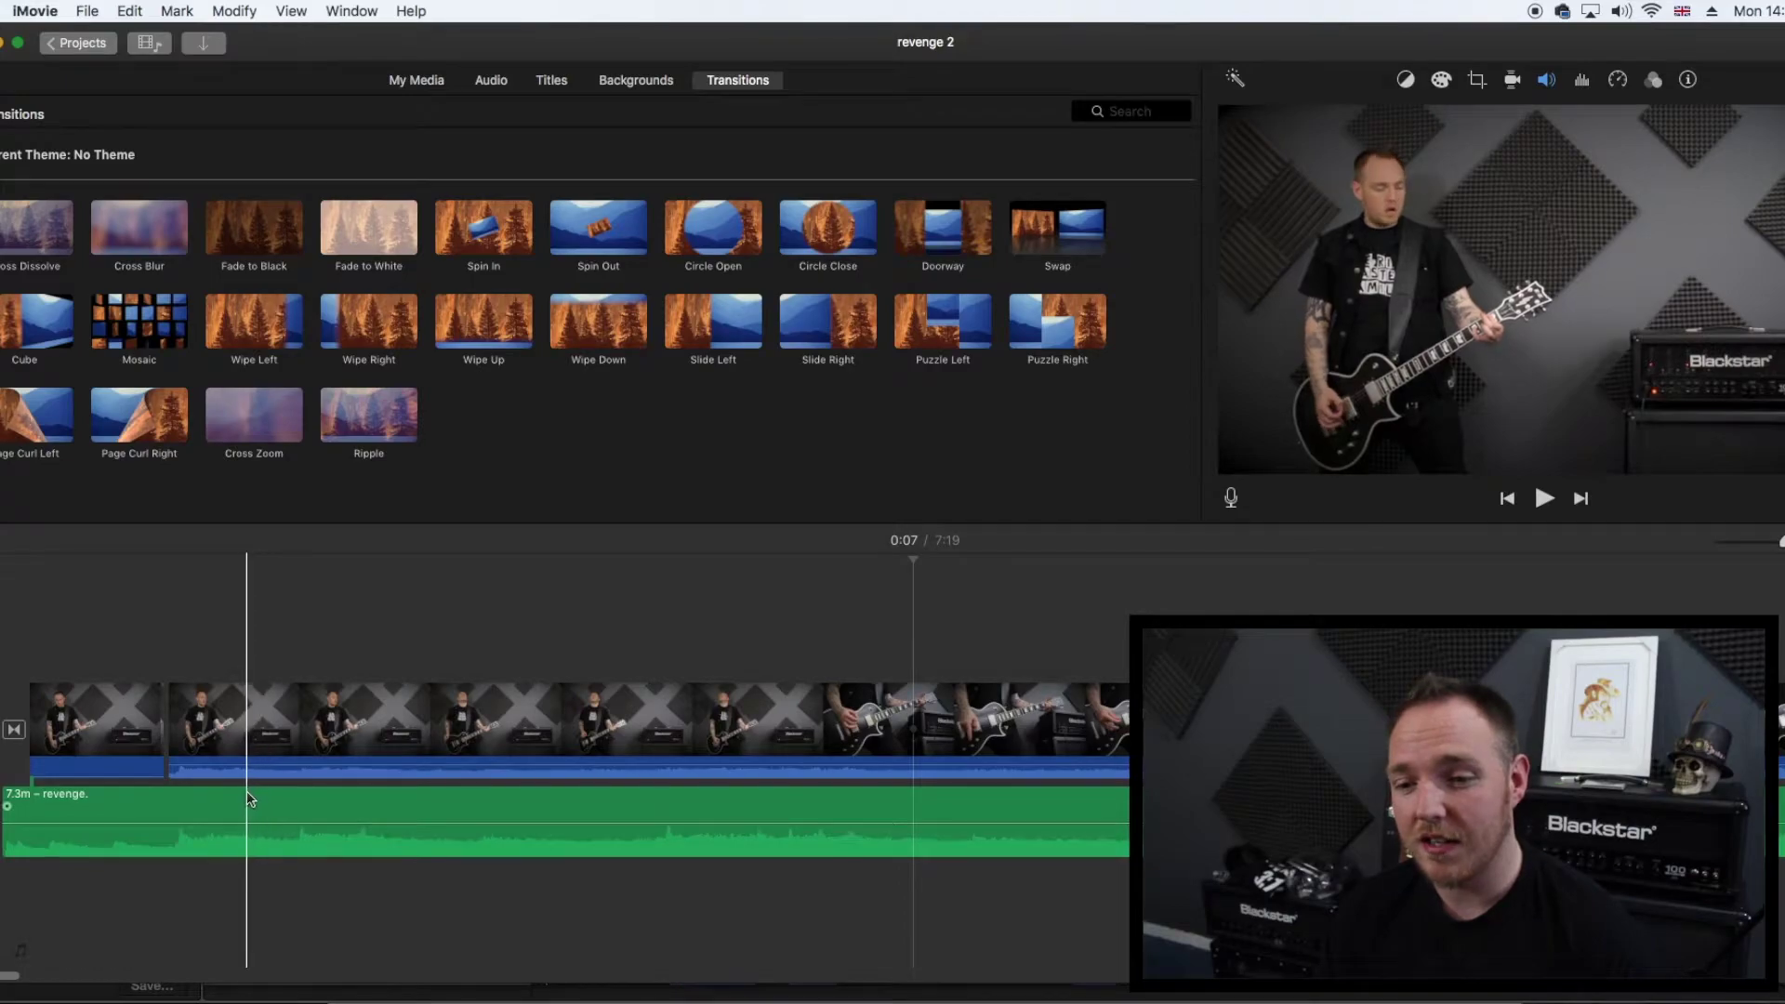
click(502, 805)
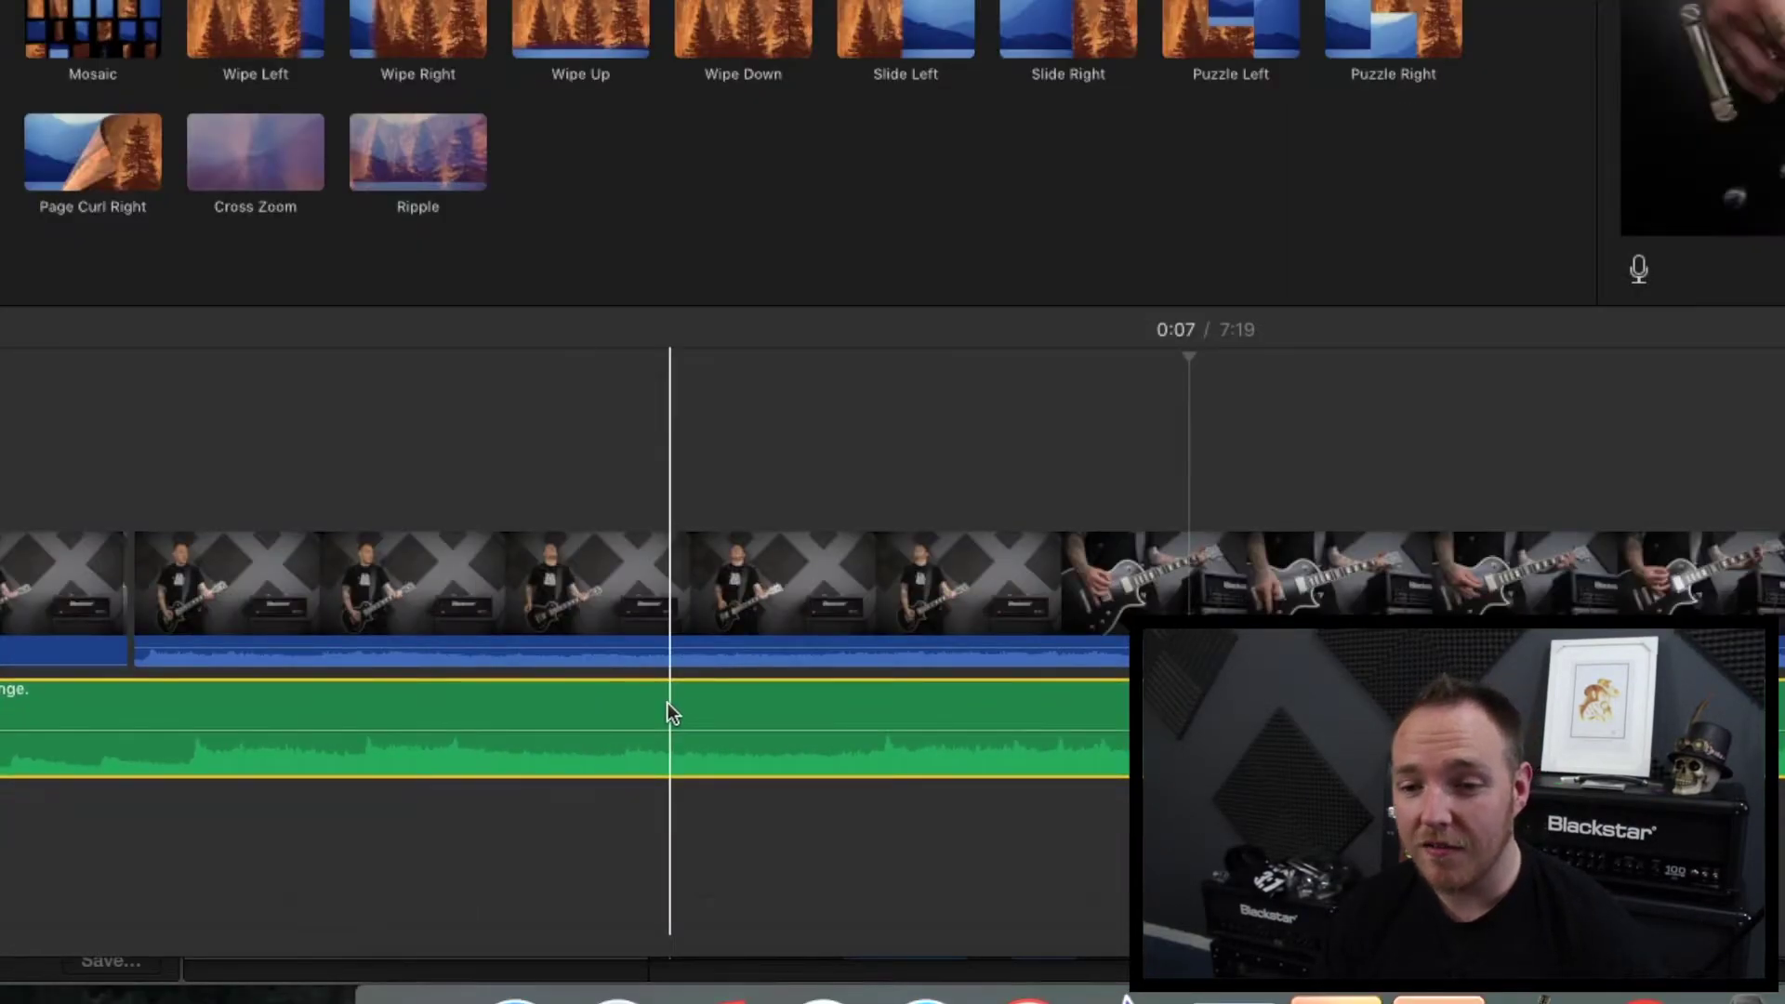
drag(610, 699, 554, 699)
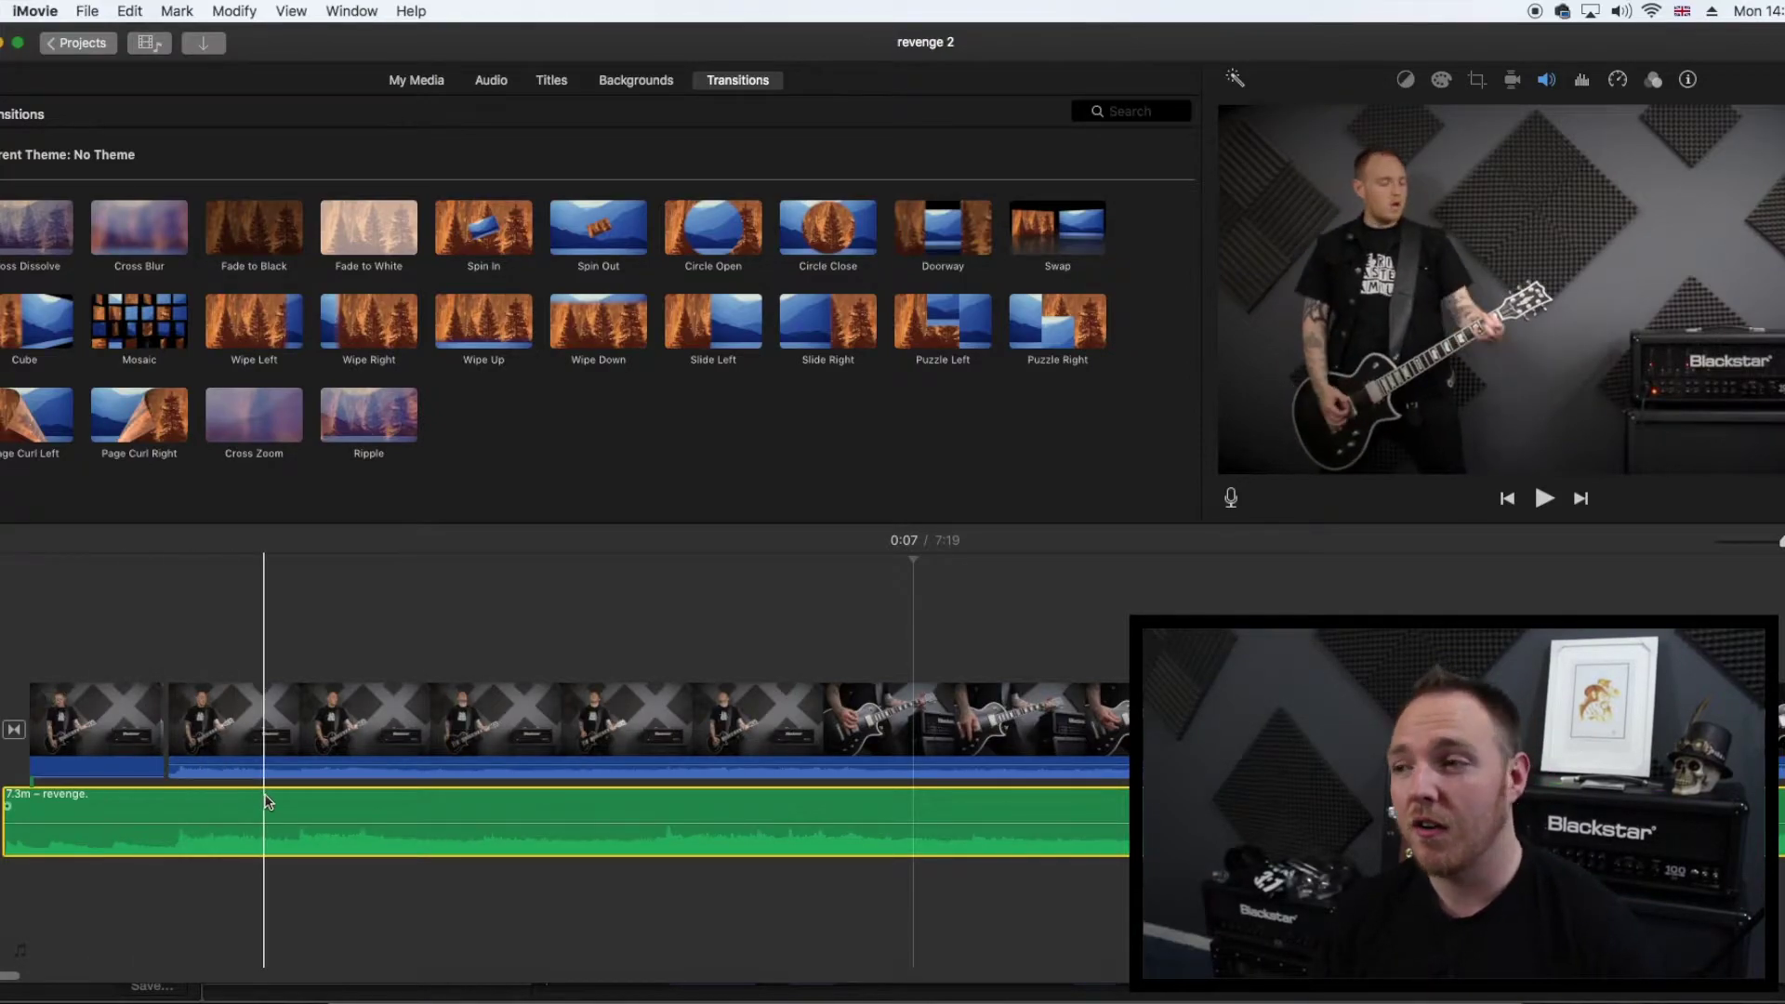
click(174, 601)
key(space)
key(space)
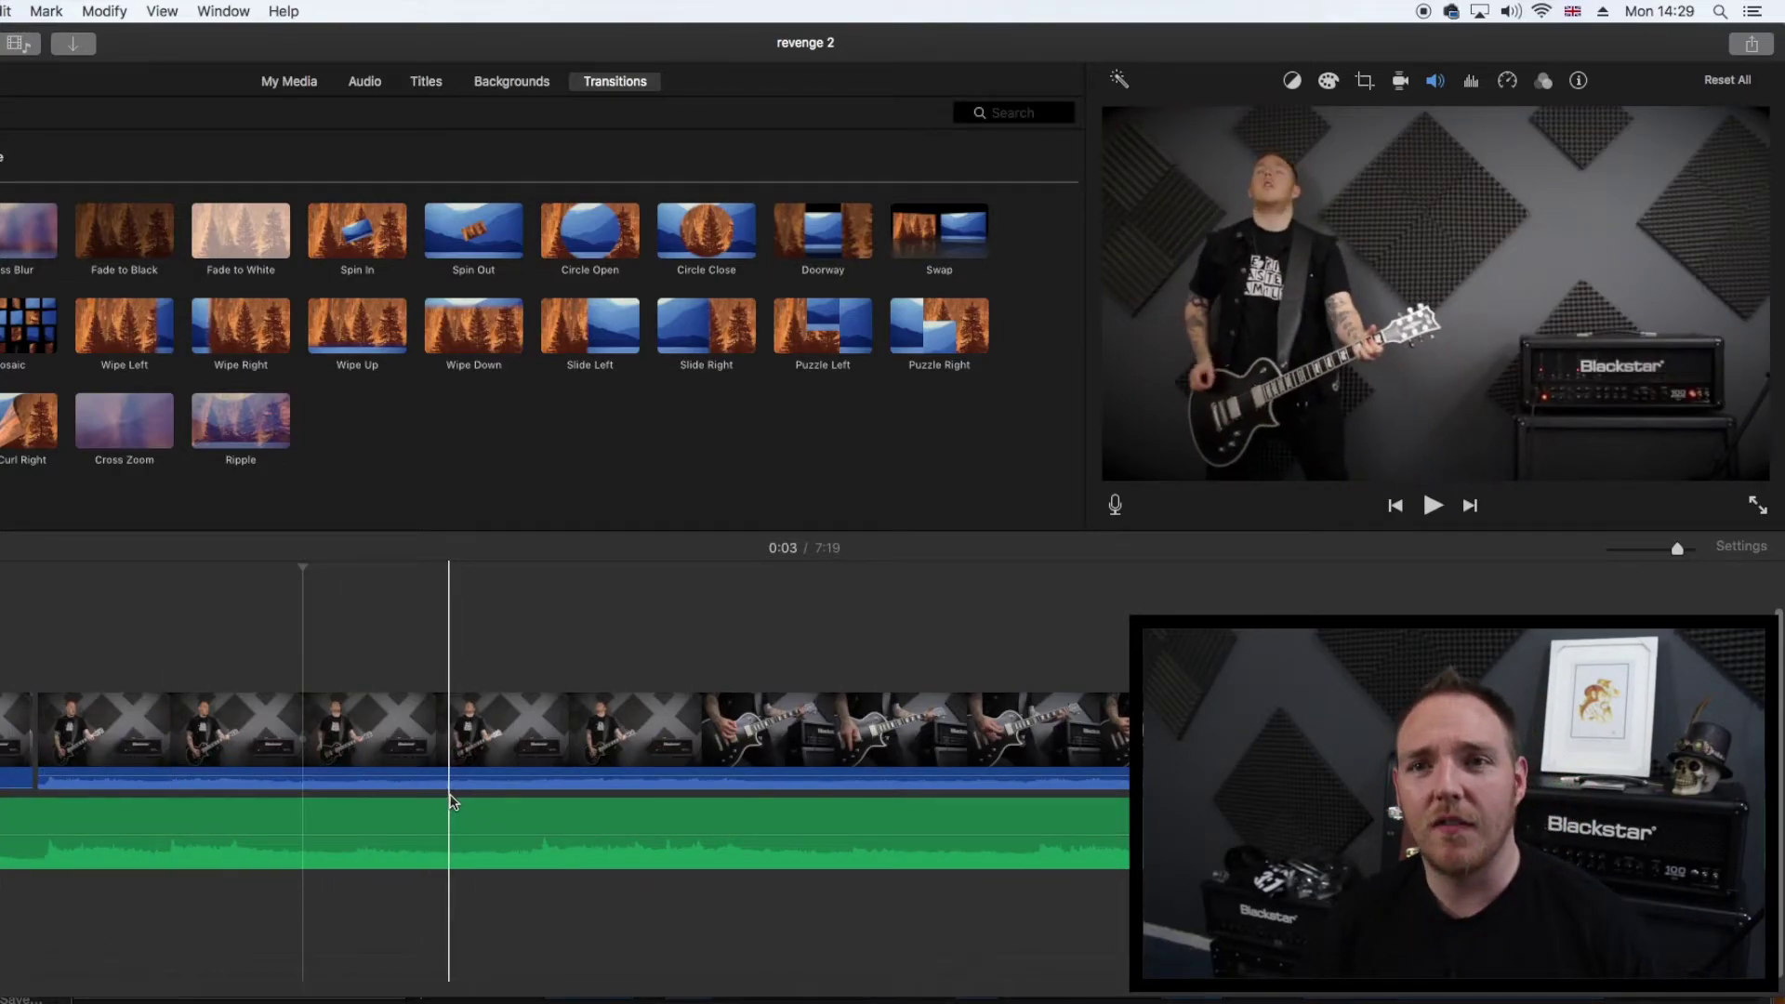
drag(392, 773, 394, 796)
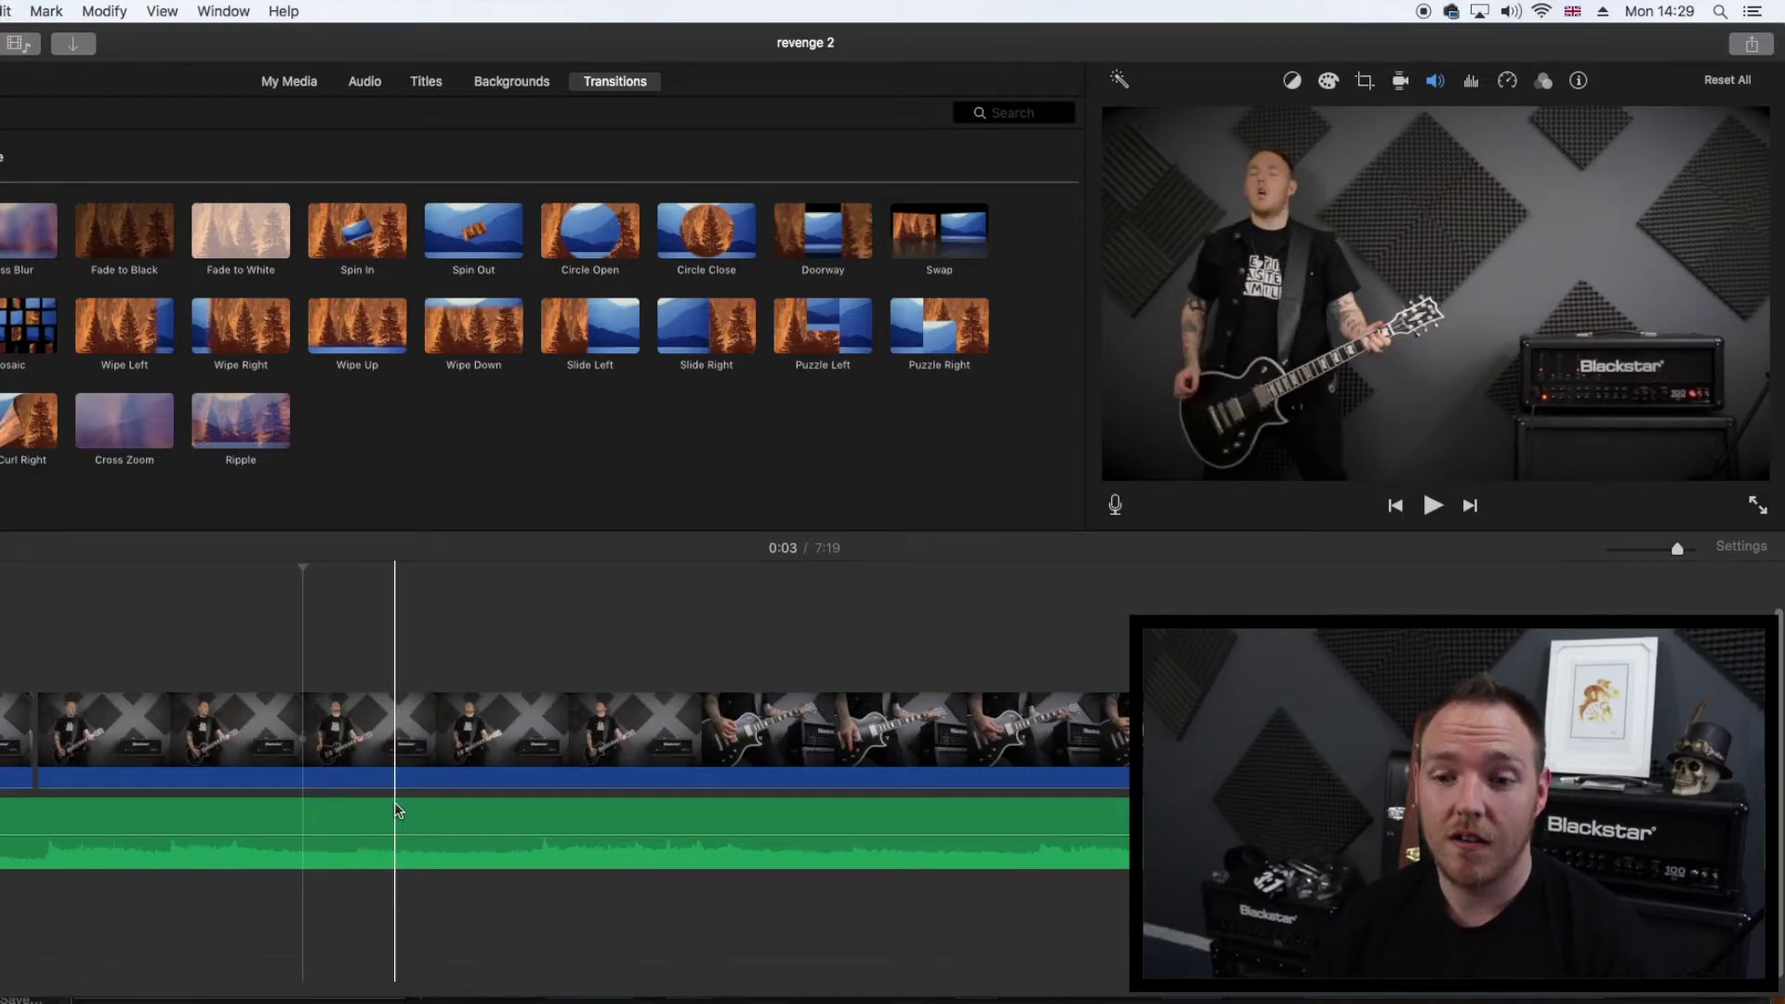
- Apply the Vignette clip filter to the guitar clip
click(1543, 81)
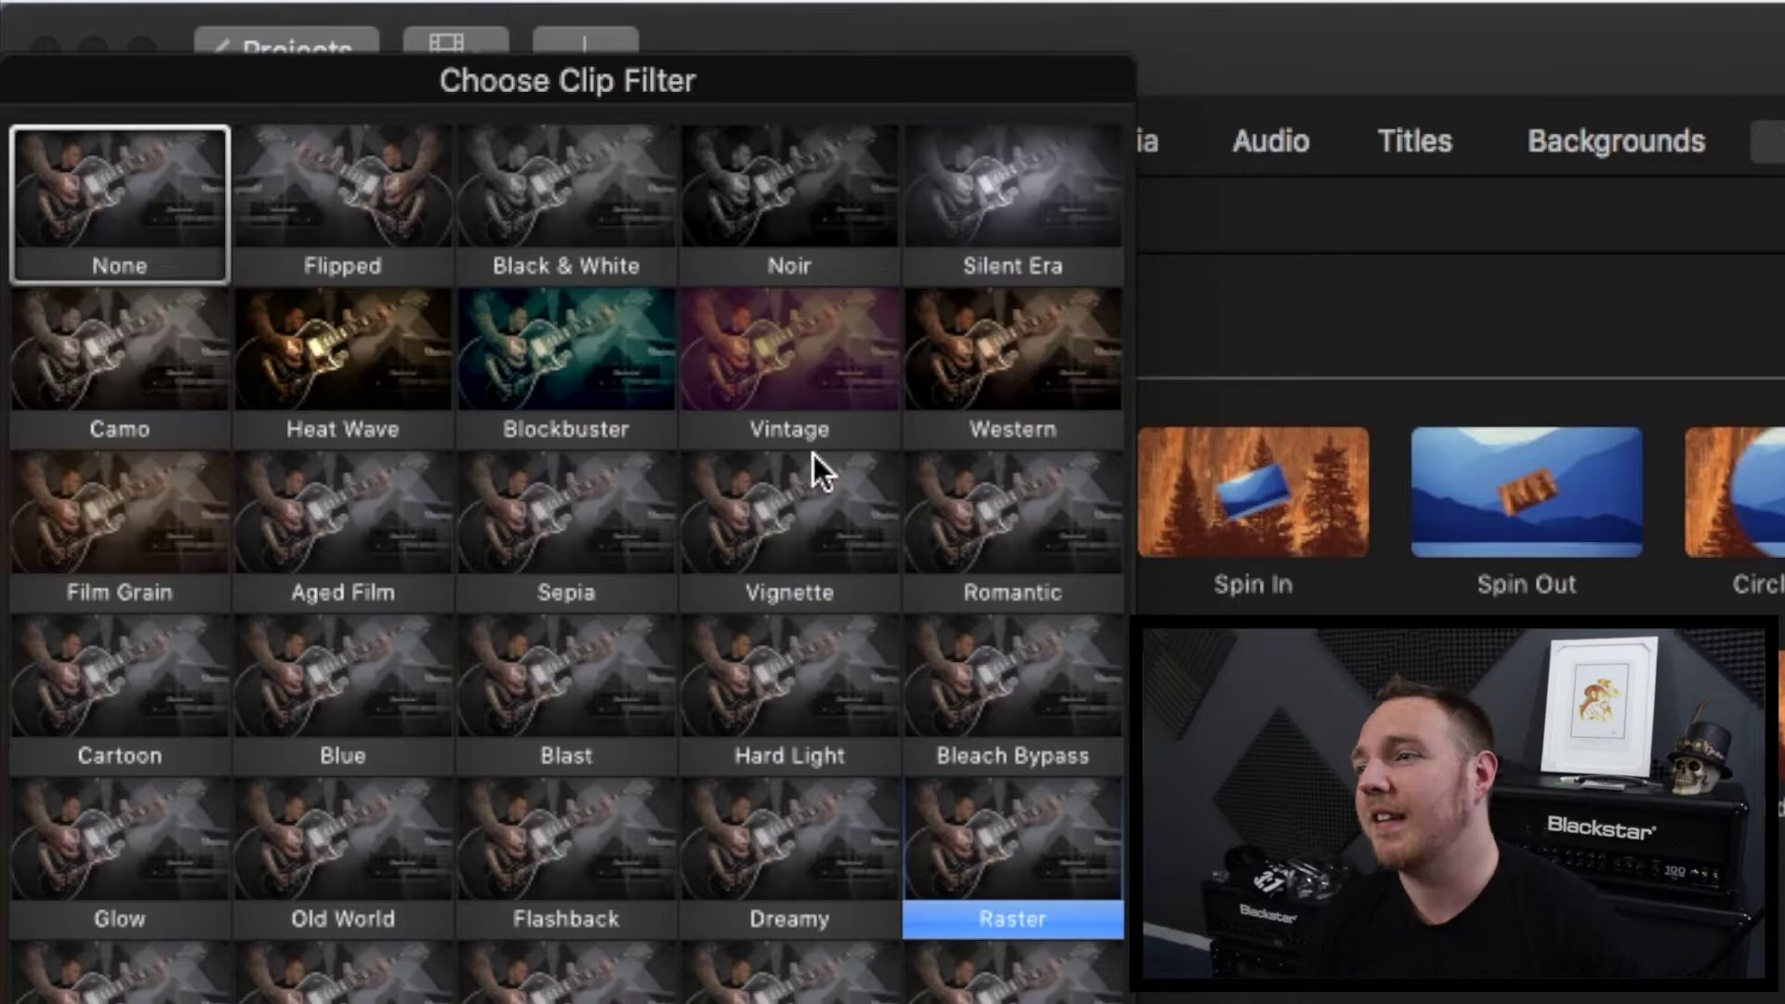
click(807, 517)
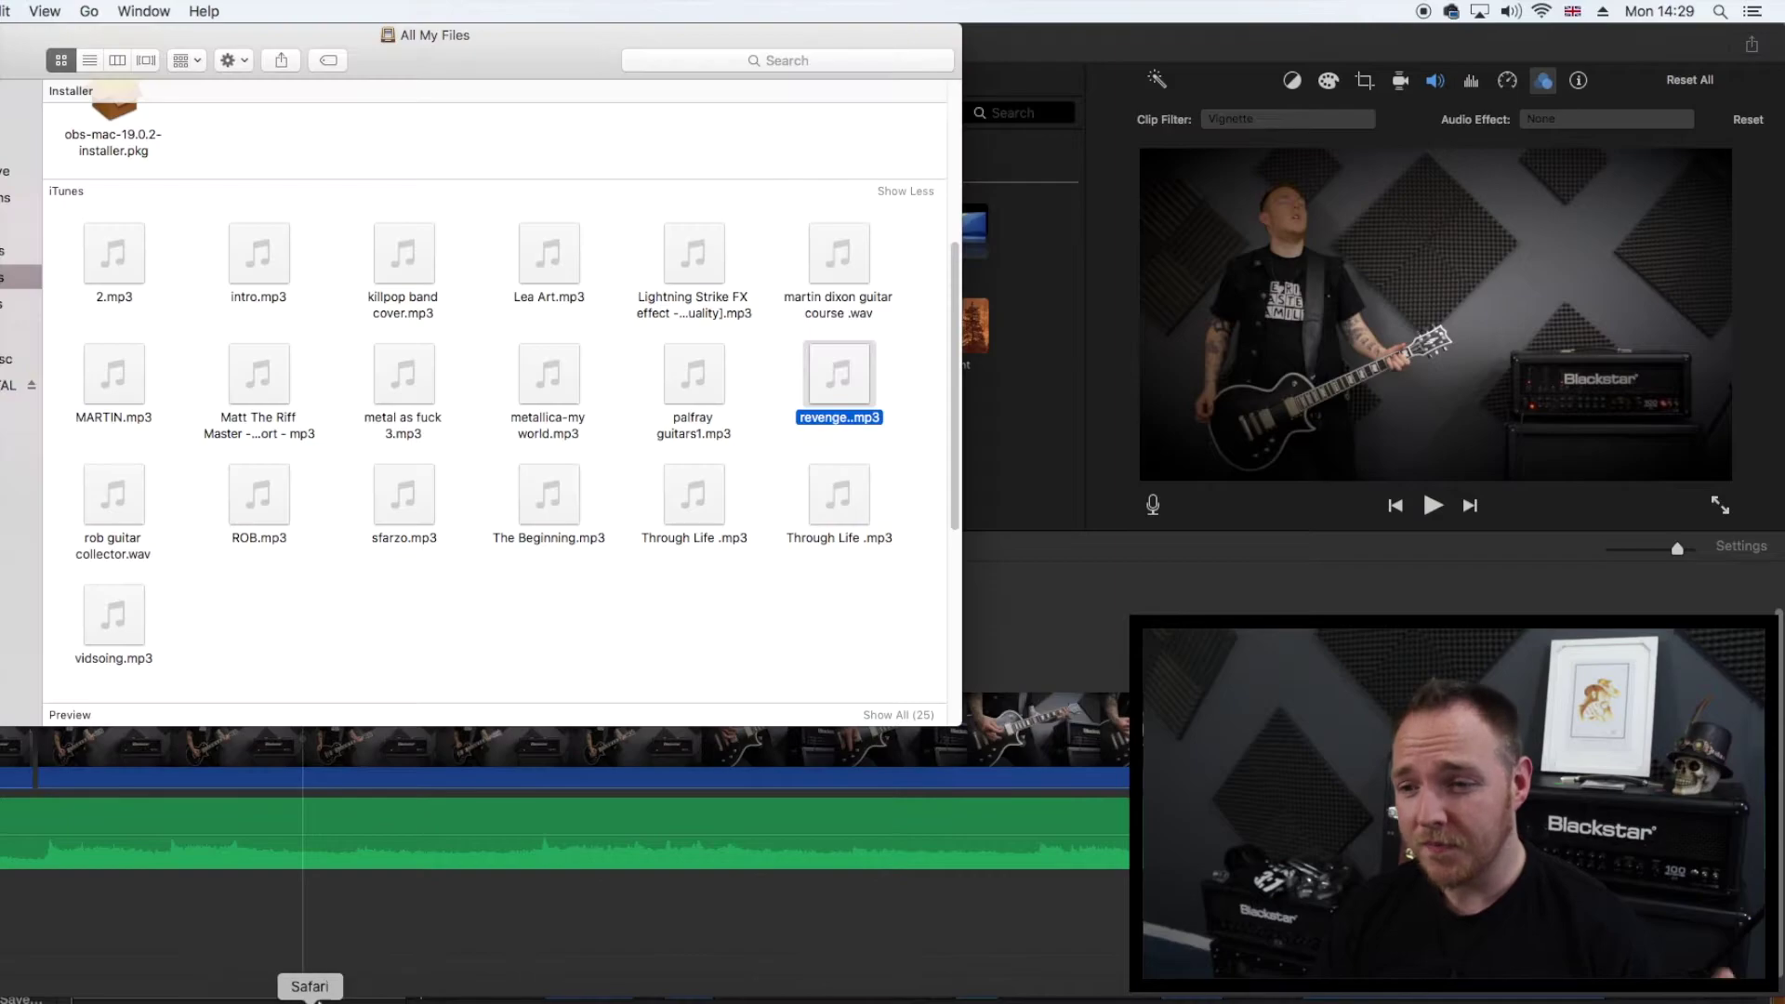
- Drag the black Frame PNG from Finder onto the timeline above the video as a cutaway
key(super+Tab)
scroll(625, 435, up, 5)
scroll(594, 429, down, 10)
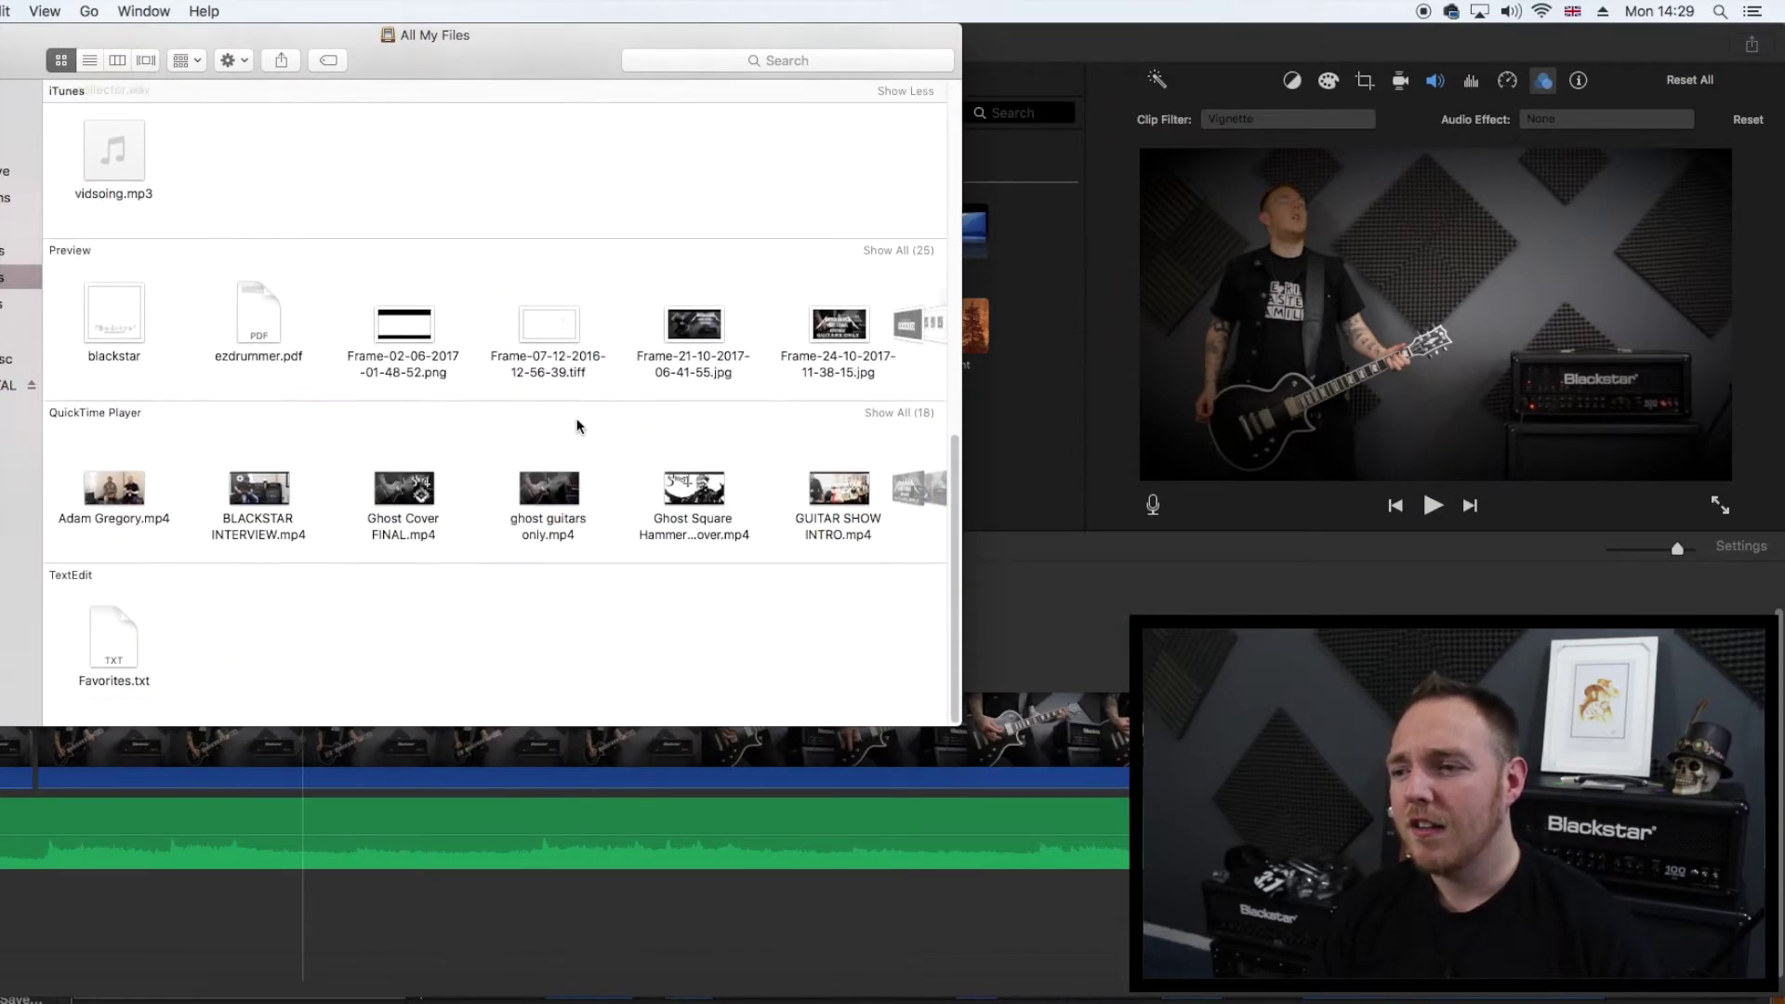
drag(1076, 622, 1069, 621)
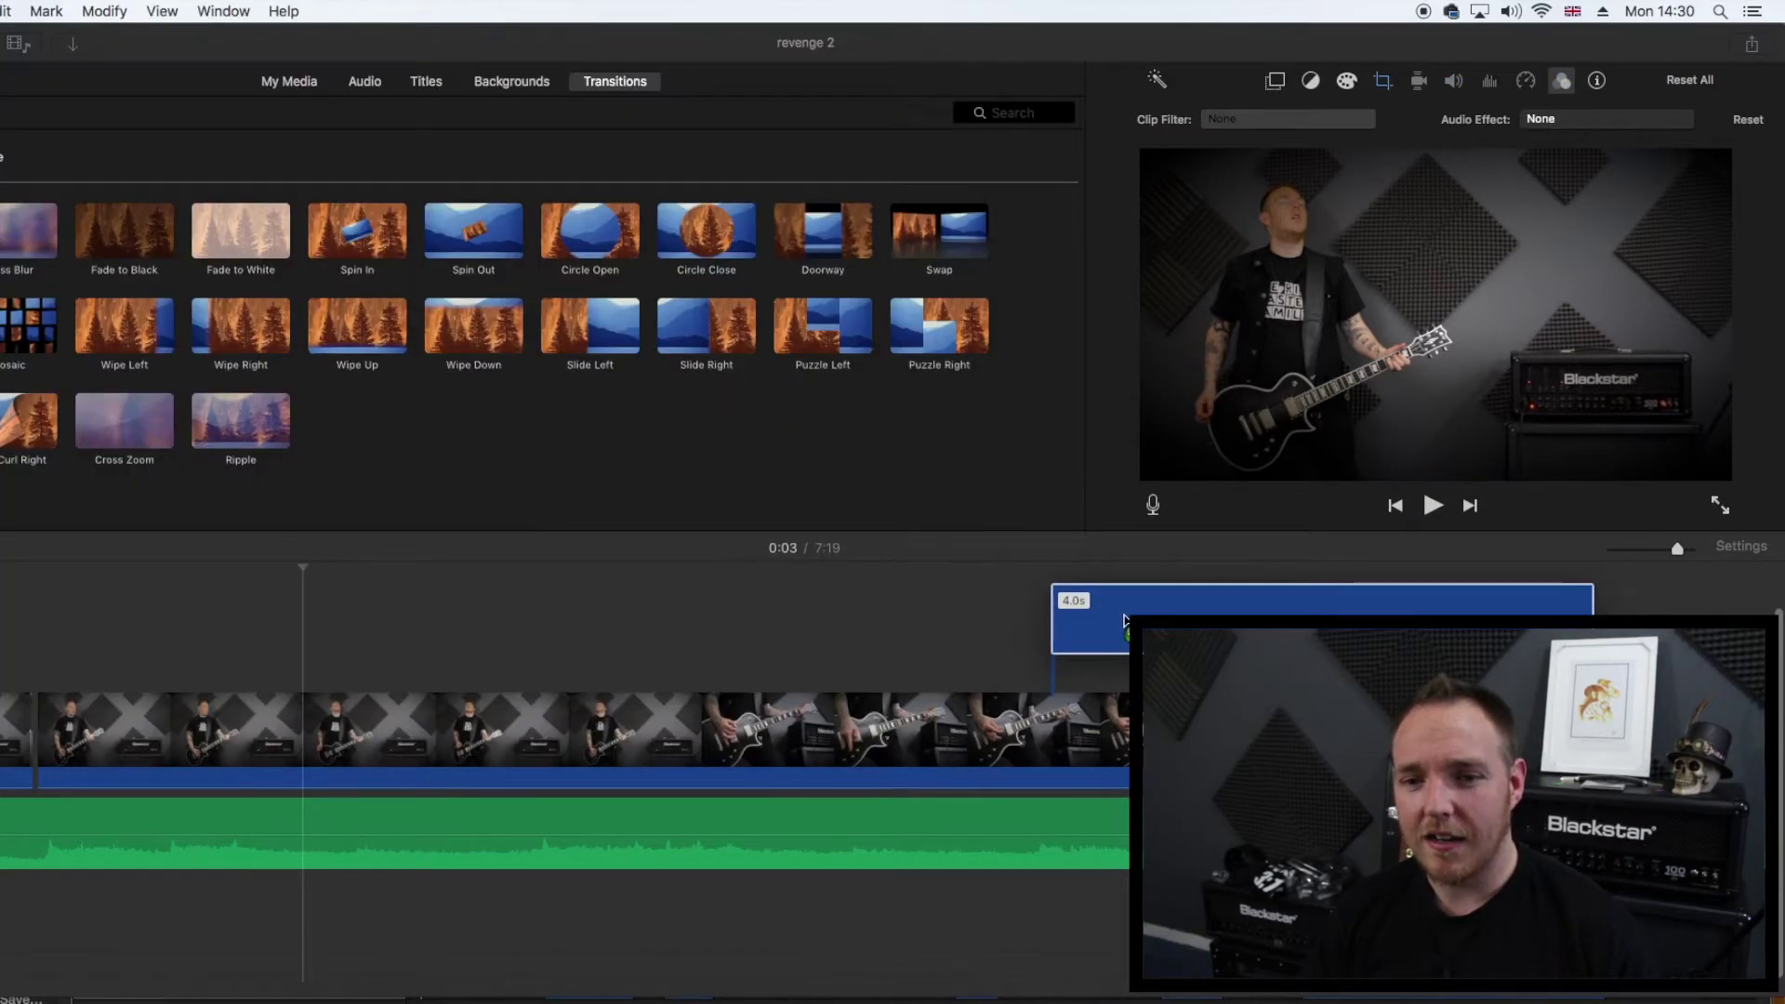
scroll(74, 610, up, 3)
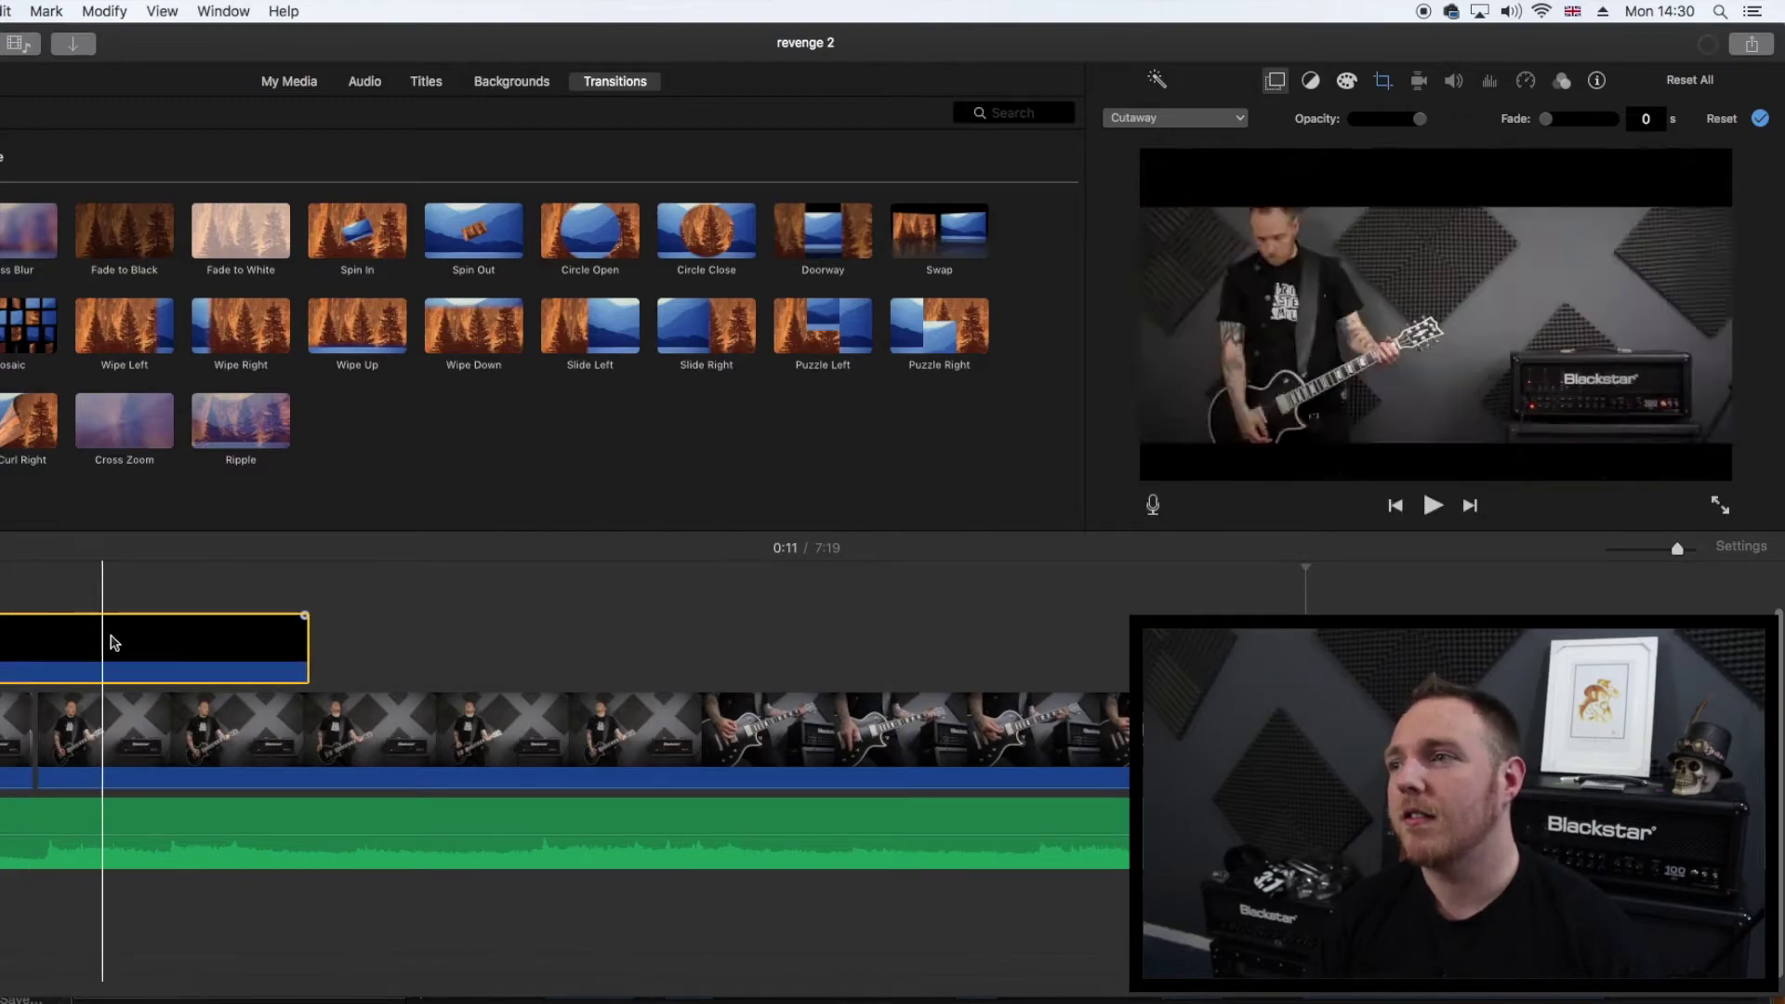
click(205, 637)
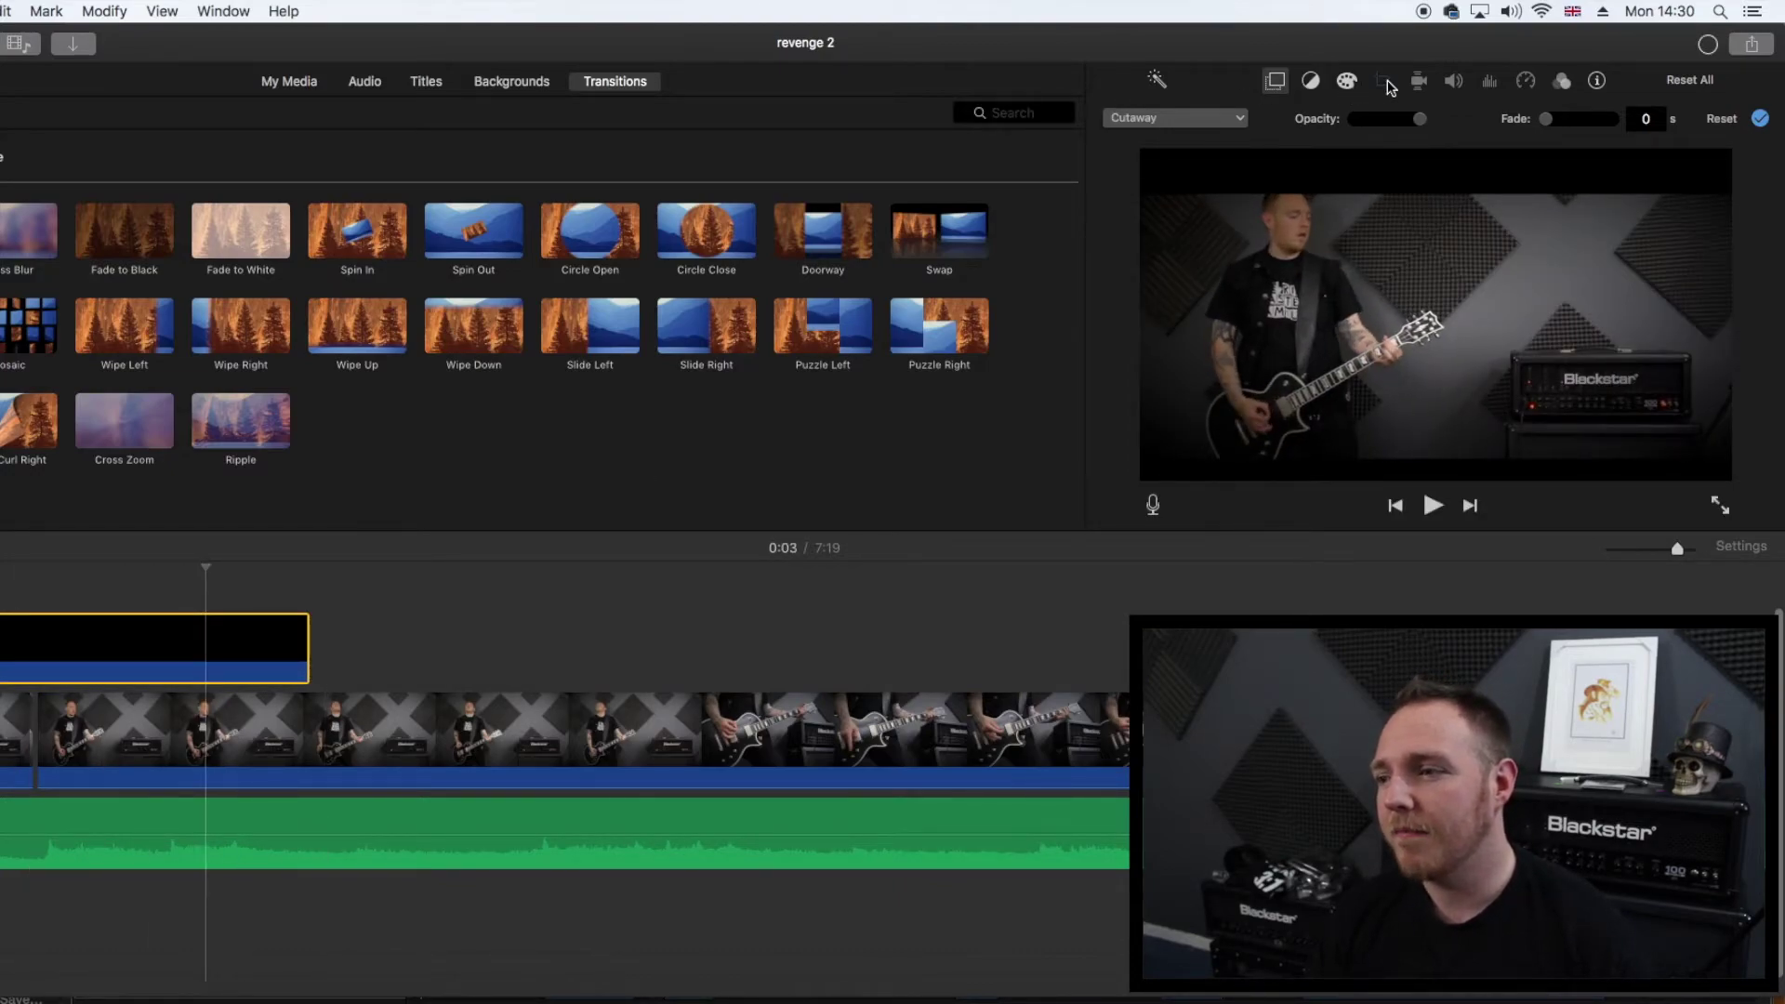
- Try a shrunken Crop to Fill on the black frame overlay, then revert it to Fit and preview at 0:05
key(c)
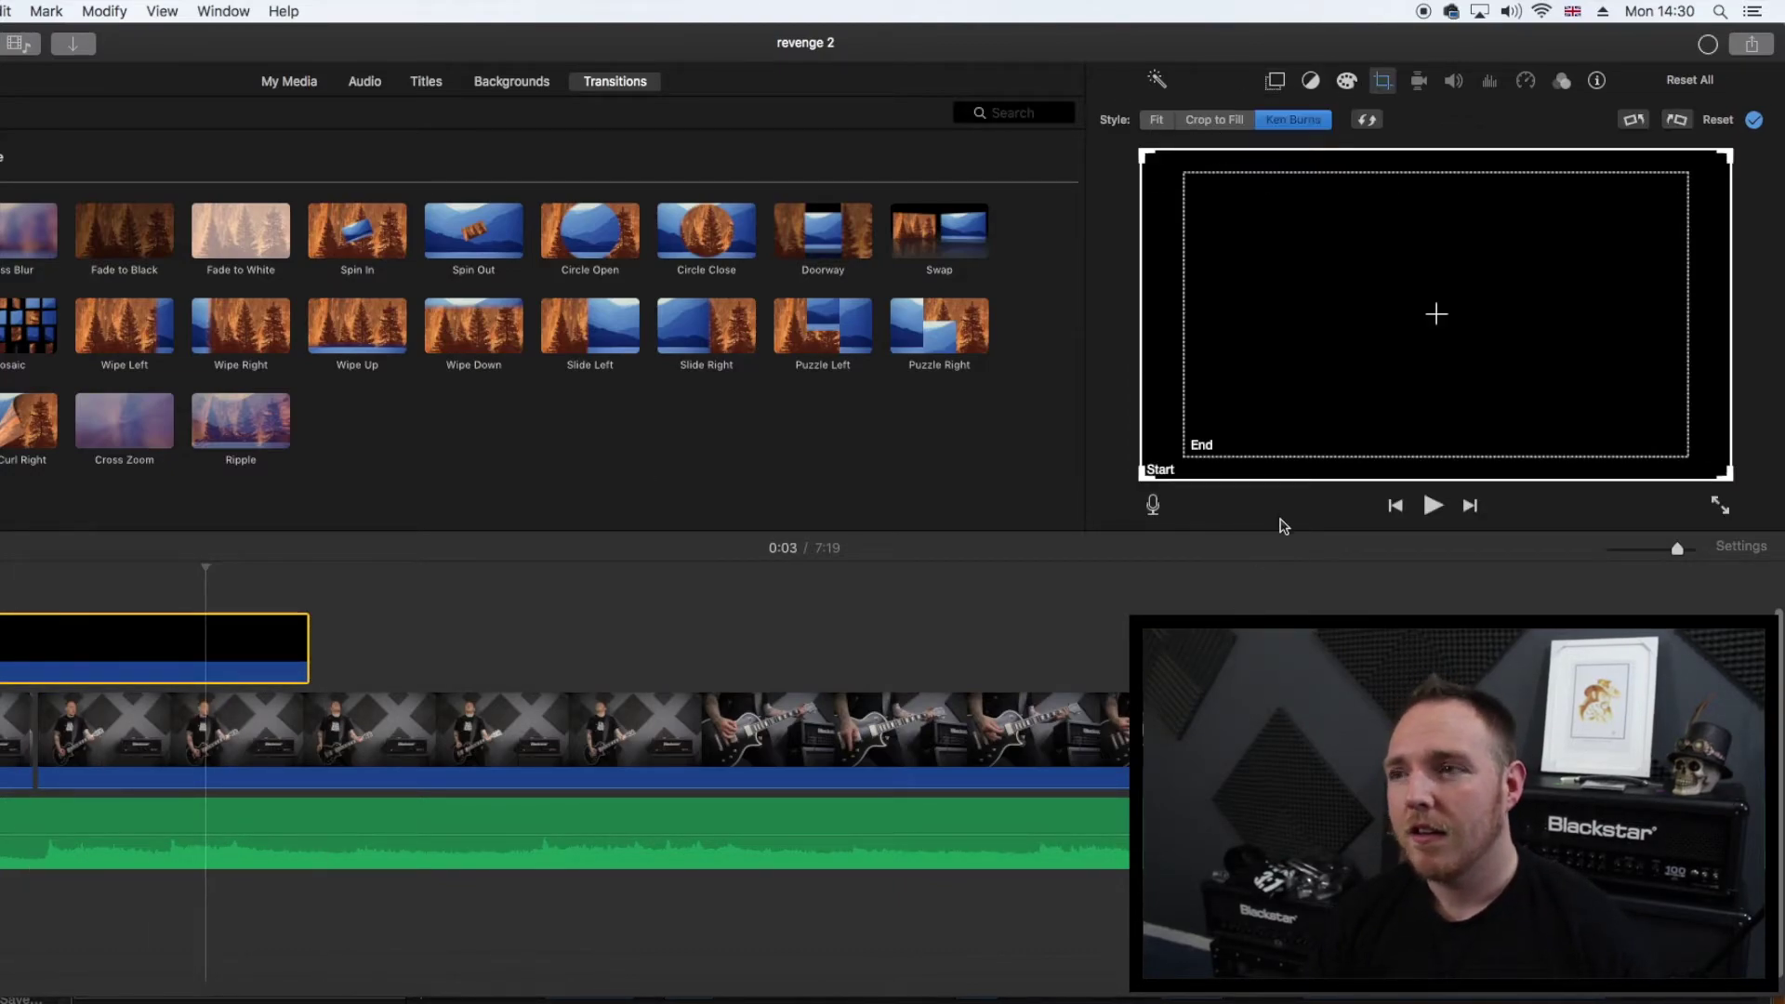
drag(1276, 557, 1277, 689)
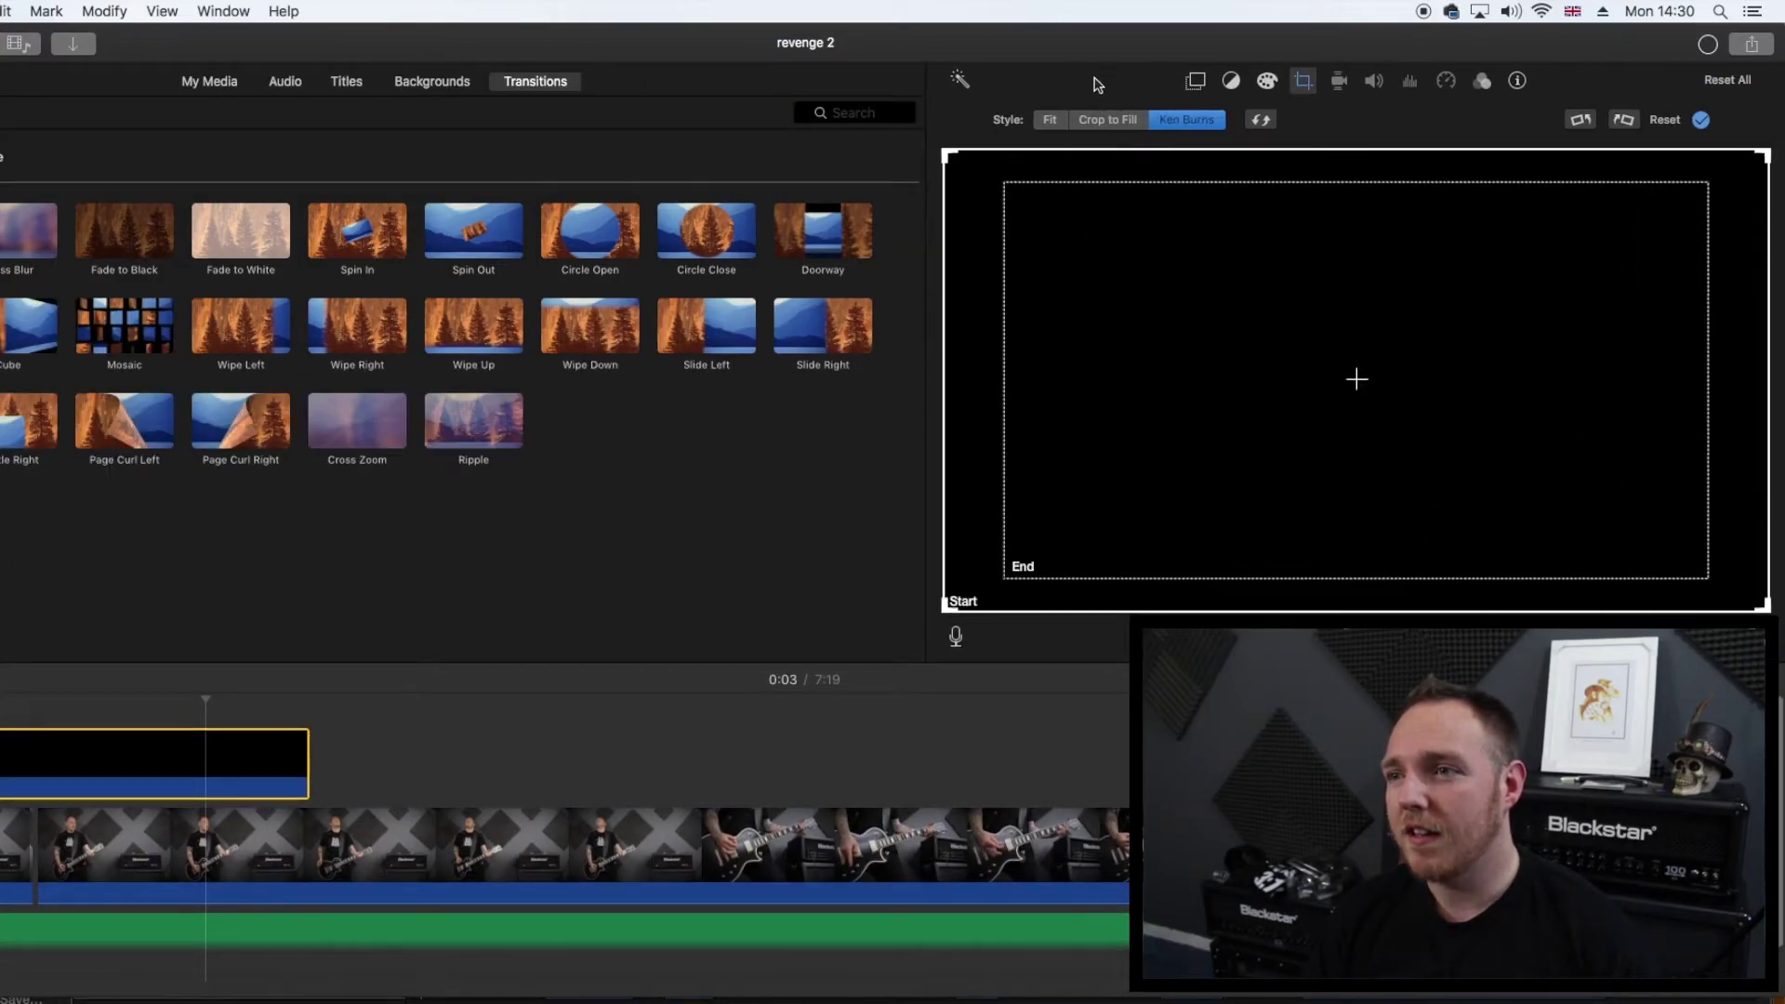
click(1133, 124)
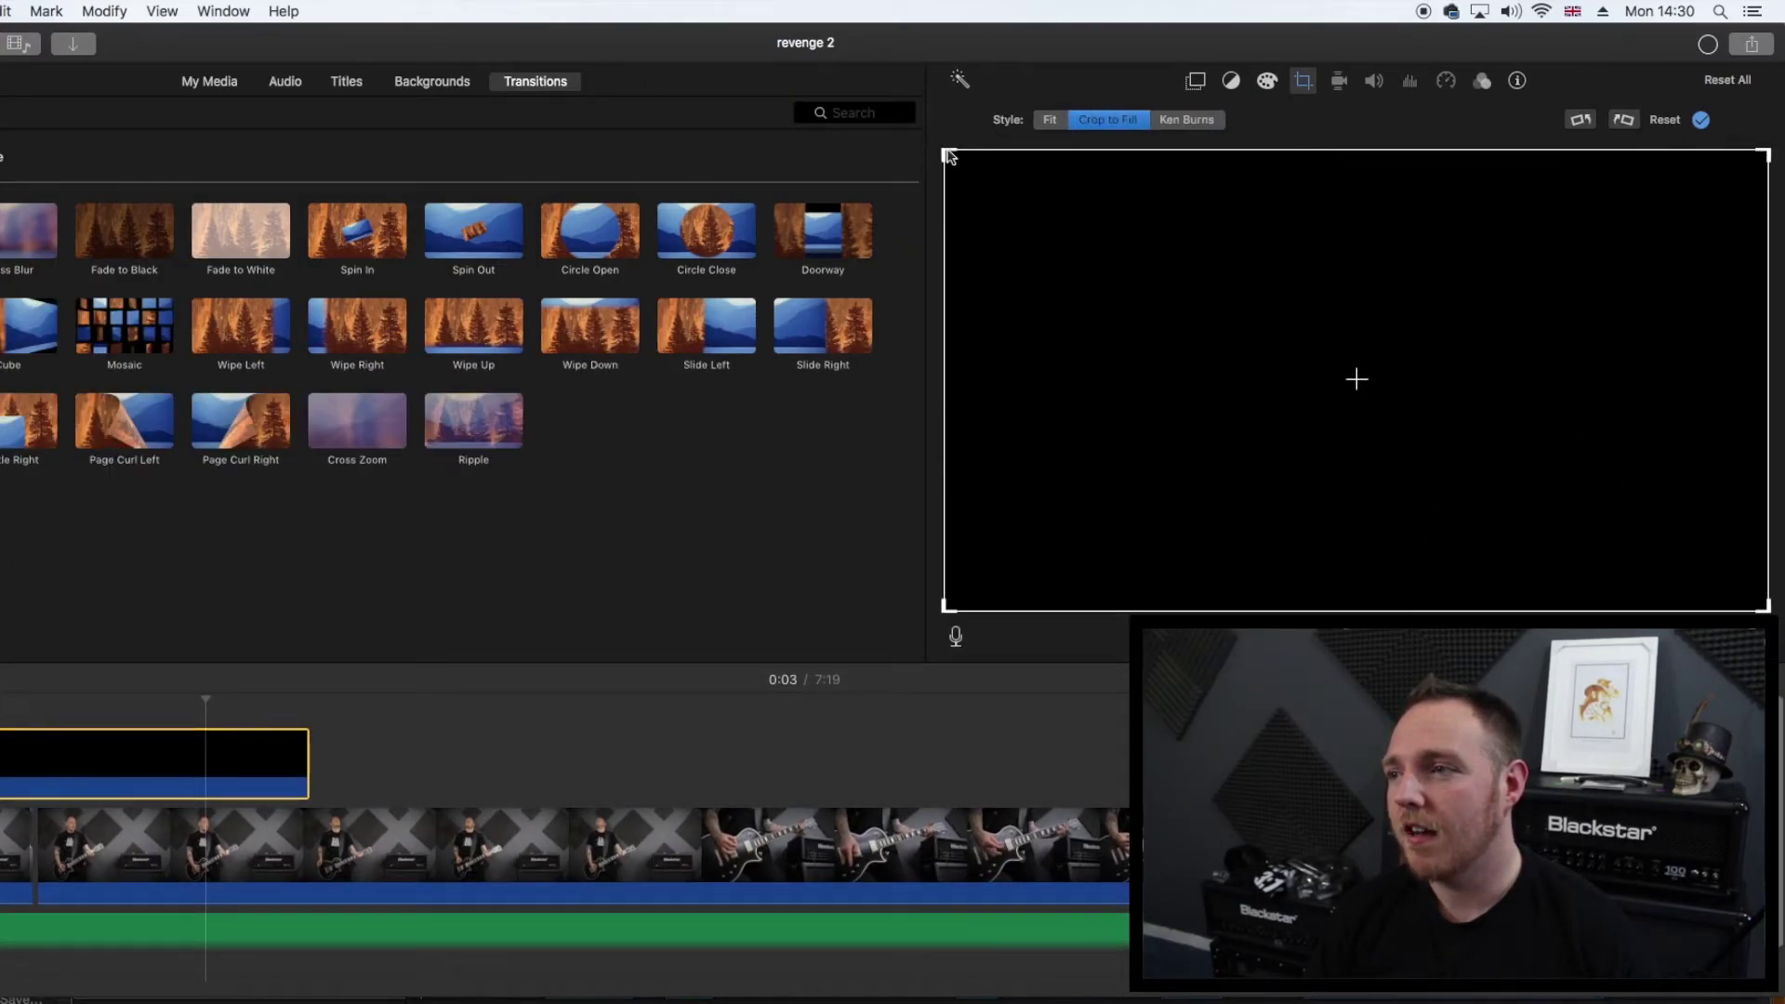
drag(1070, 215, 1163, 271)
drag(1378, 370, 1322, 343)
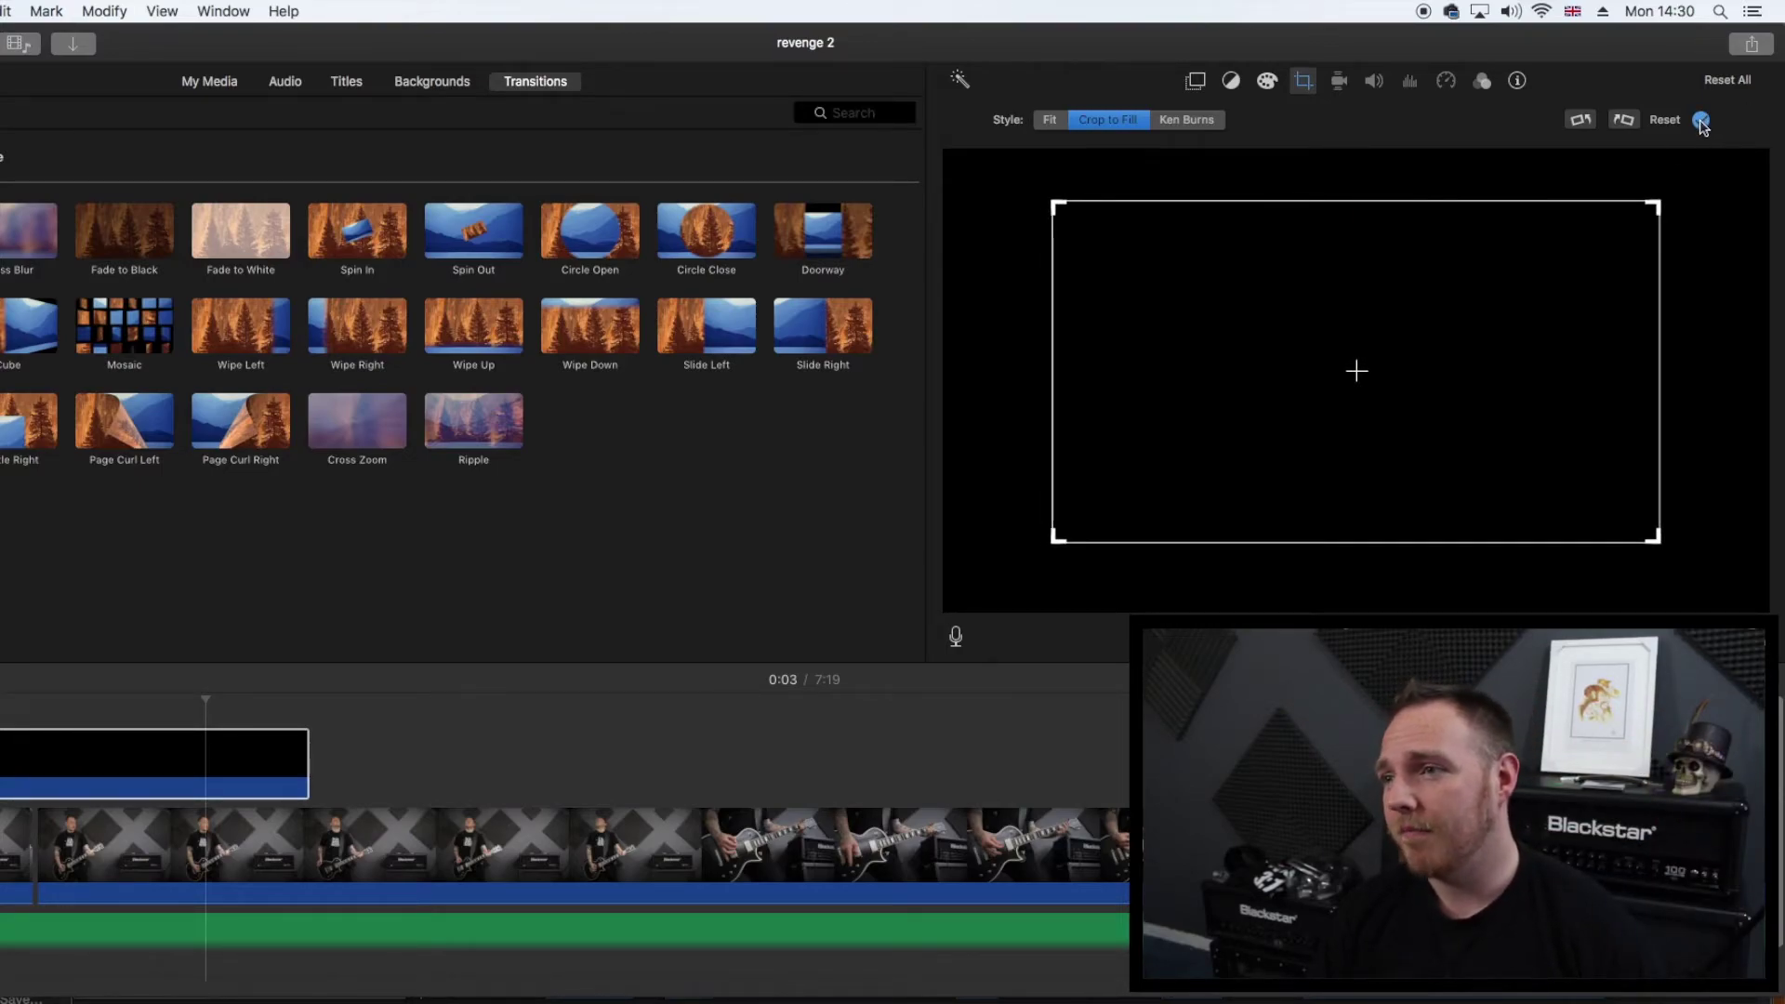
click(1701, 120)
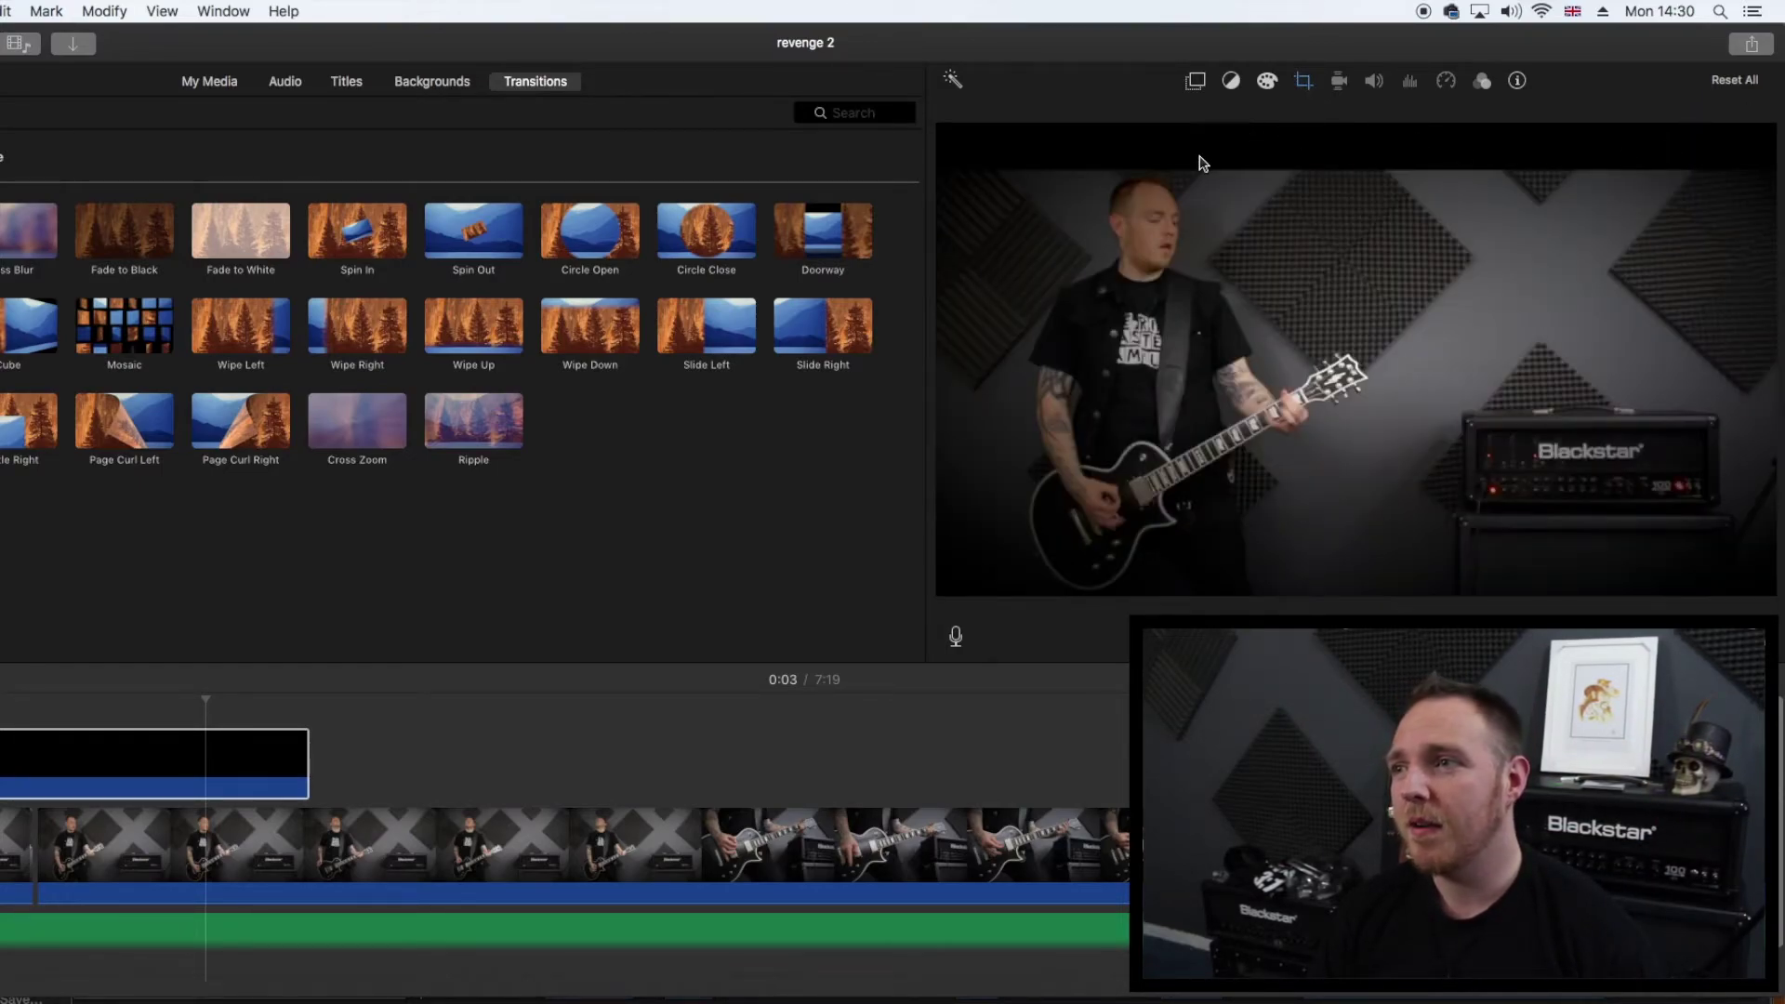
click(1302, 84)
click(1048, 122)
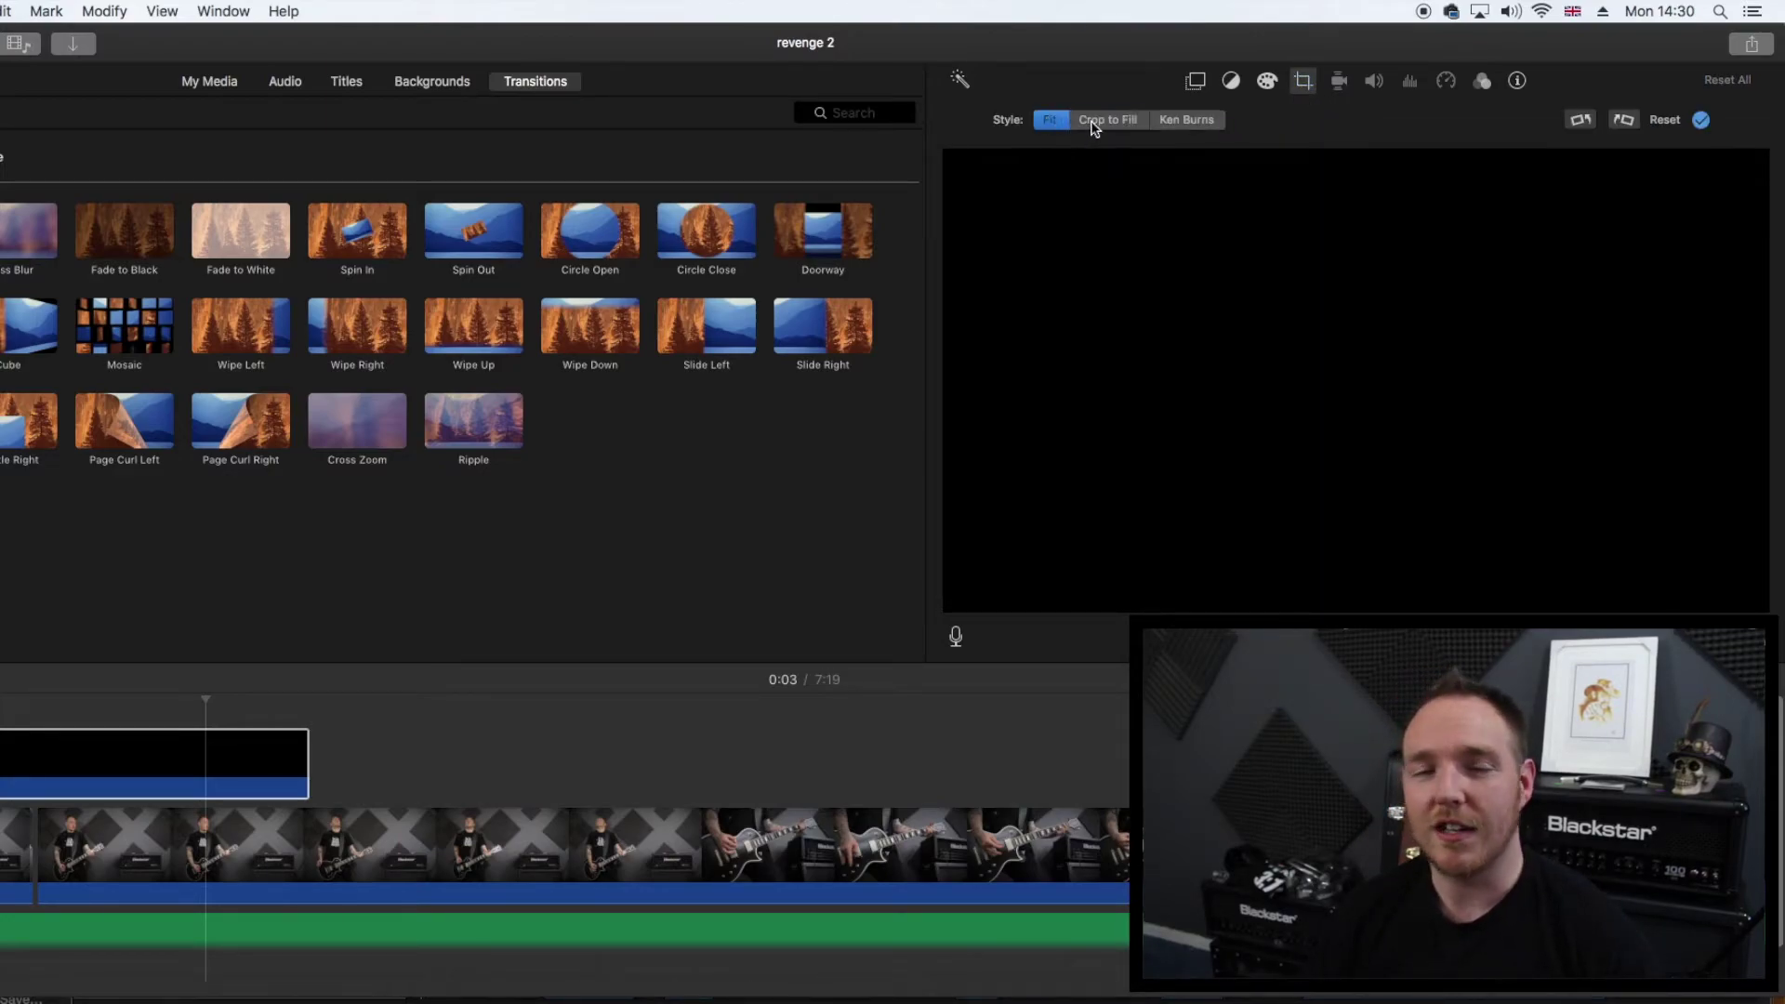
click(527, 791)
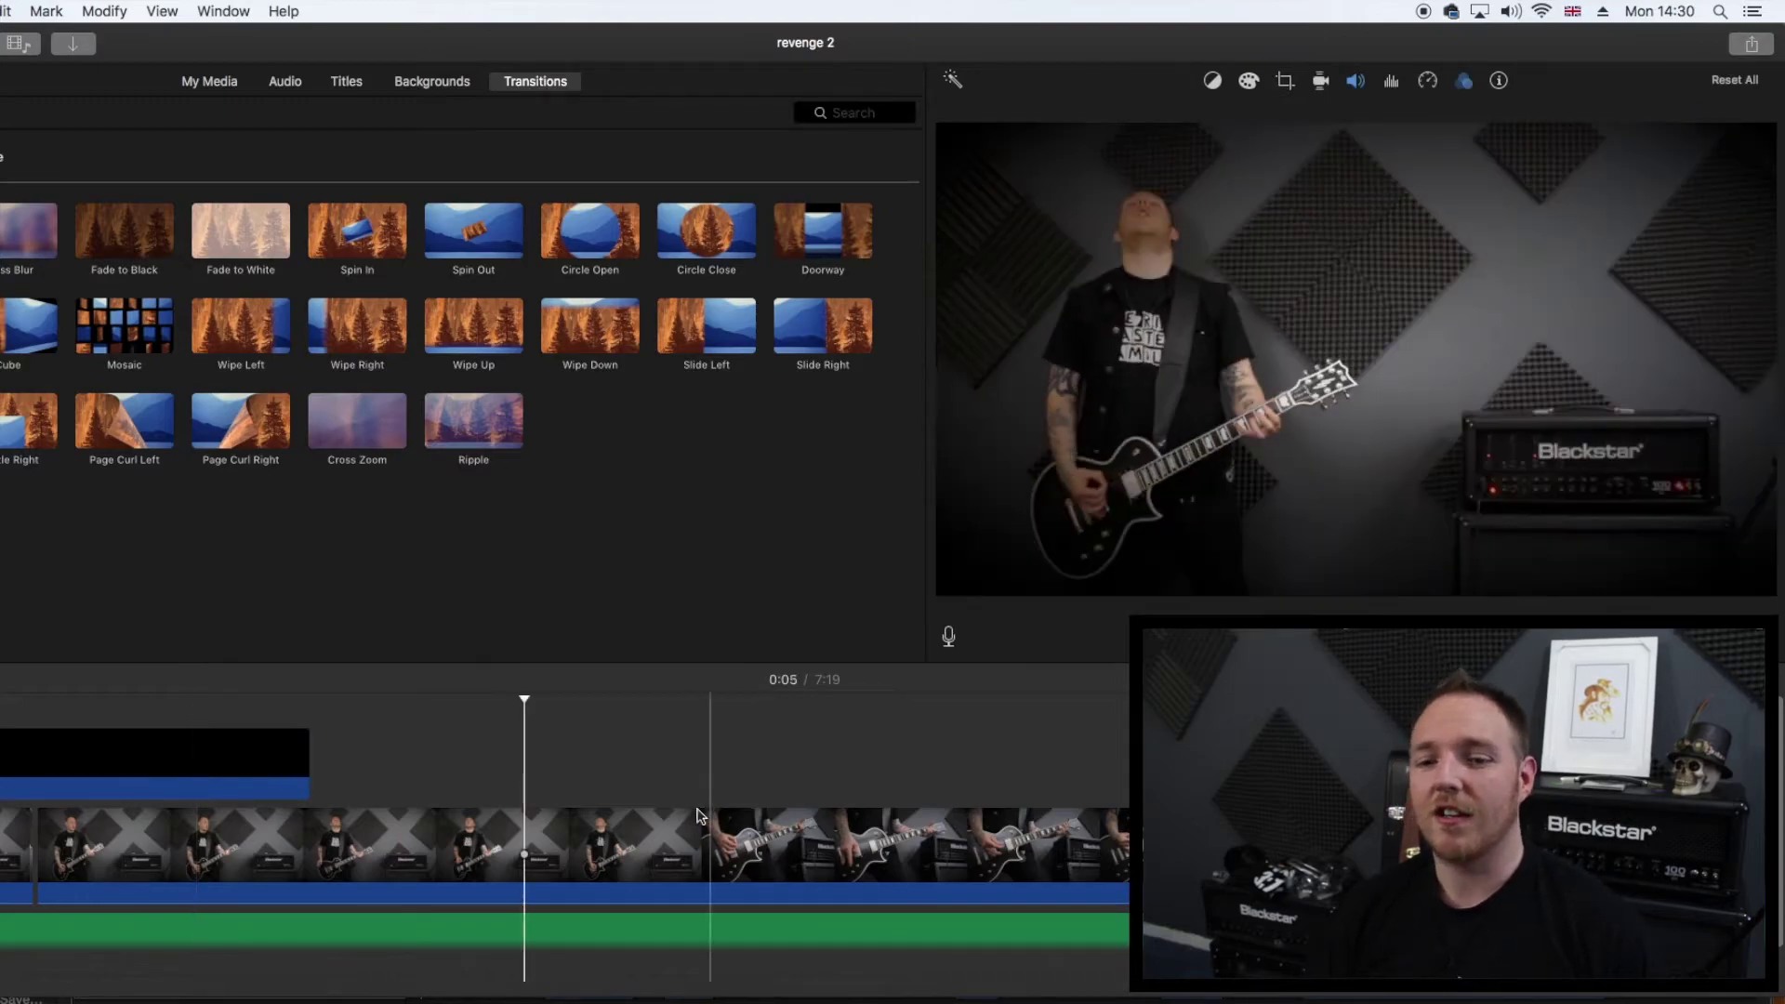
- Reapply Crop to Fill to the cutaway, resizing the frame until only thin letterbox bars remain
click(207, 751)
click(1302, 82)
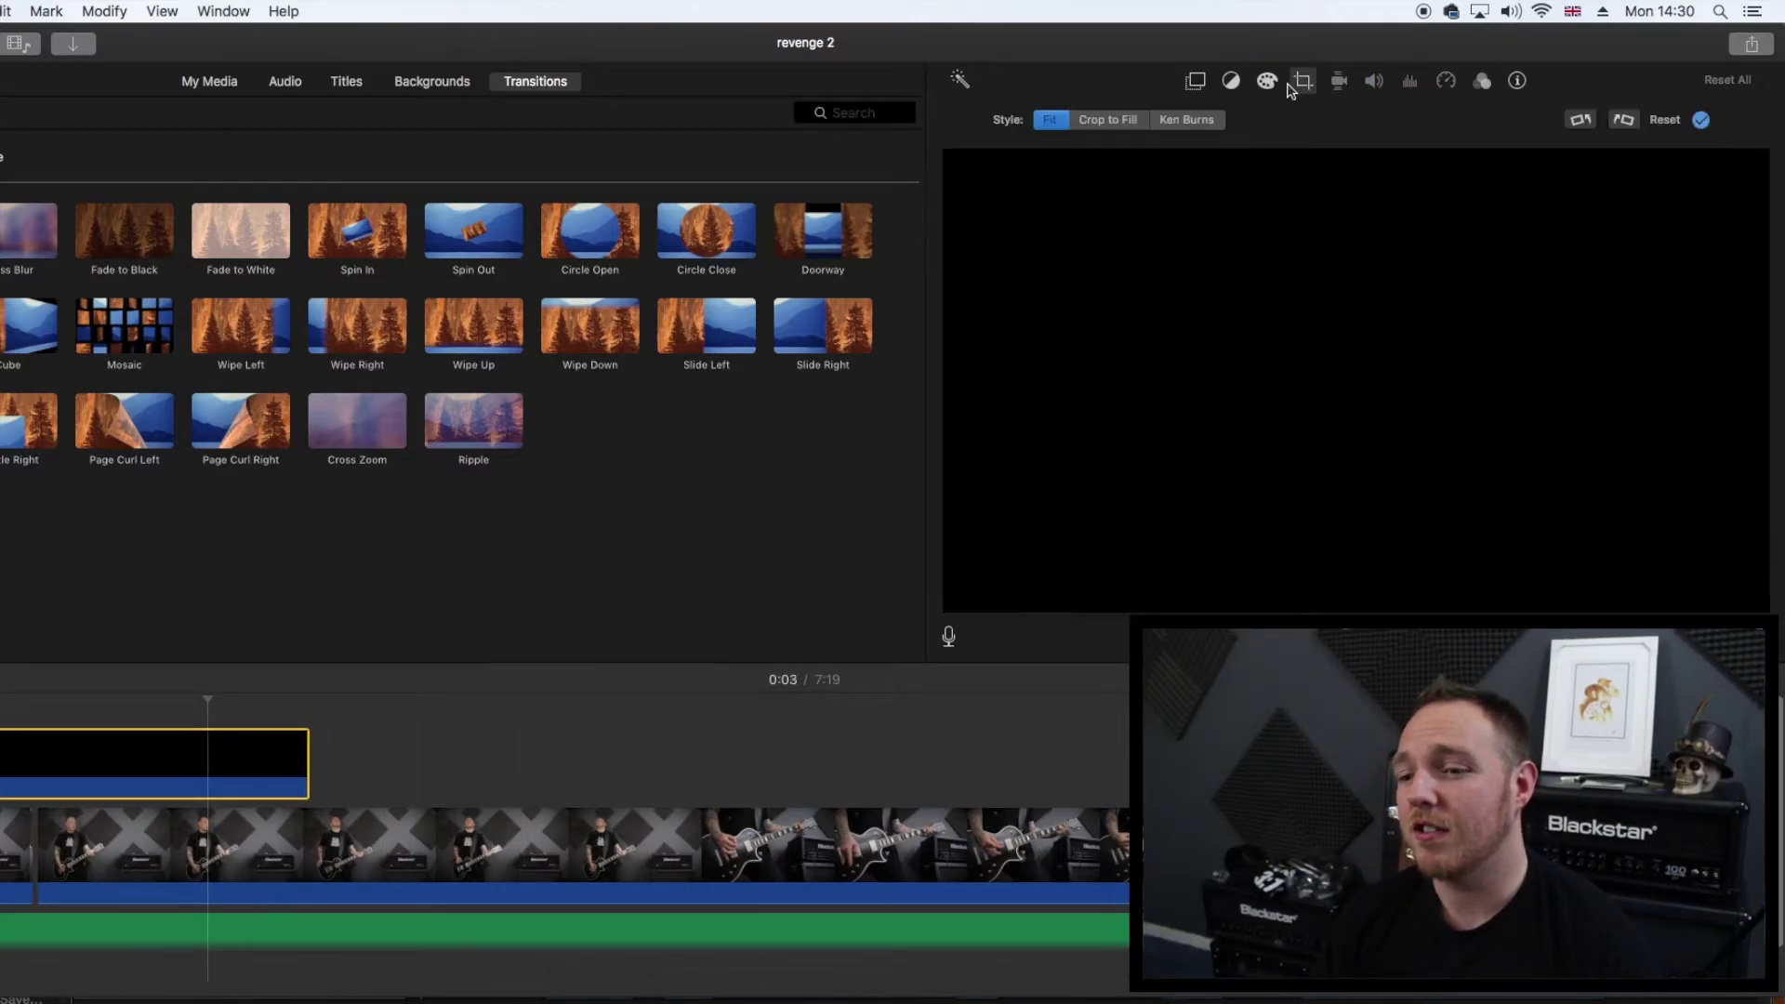
click(1123, 123)
drag(950, 154, 1139, 267)
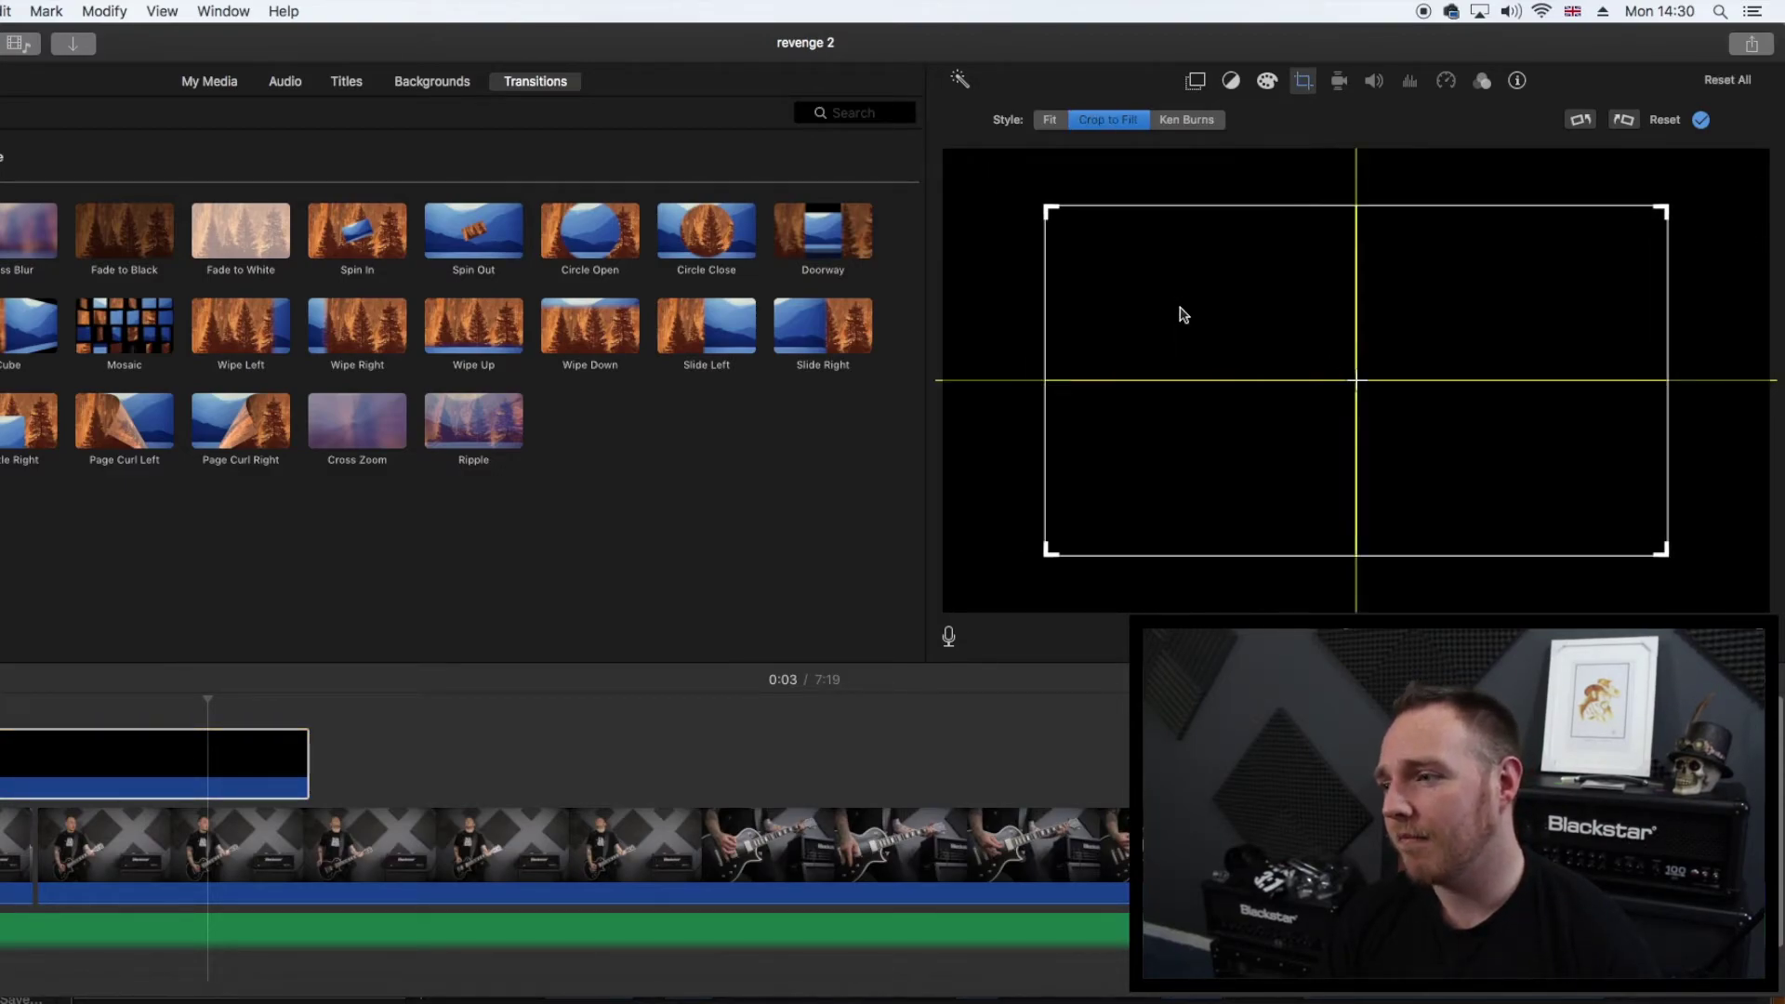
click(1700, 121)
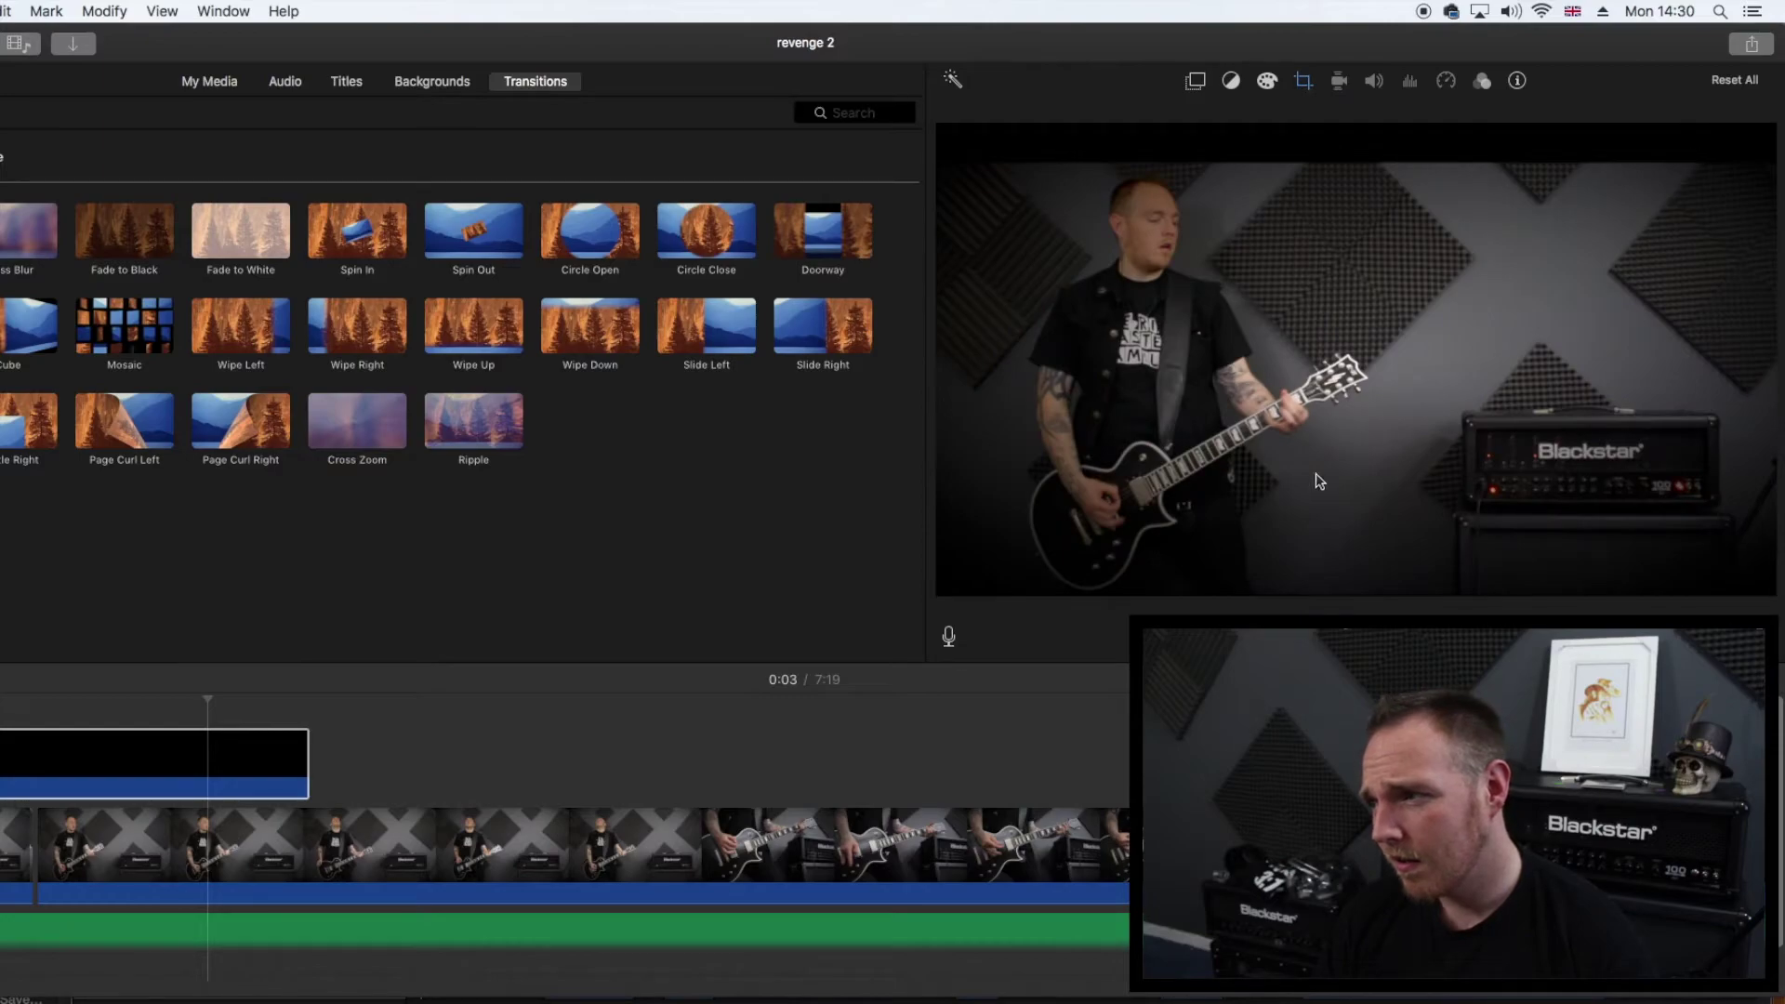
click(1305, 85)
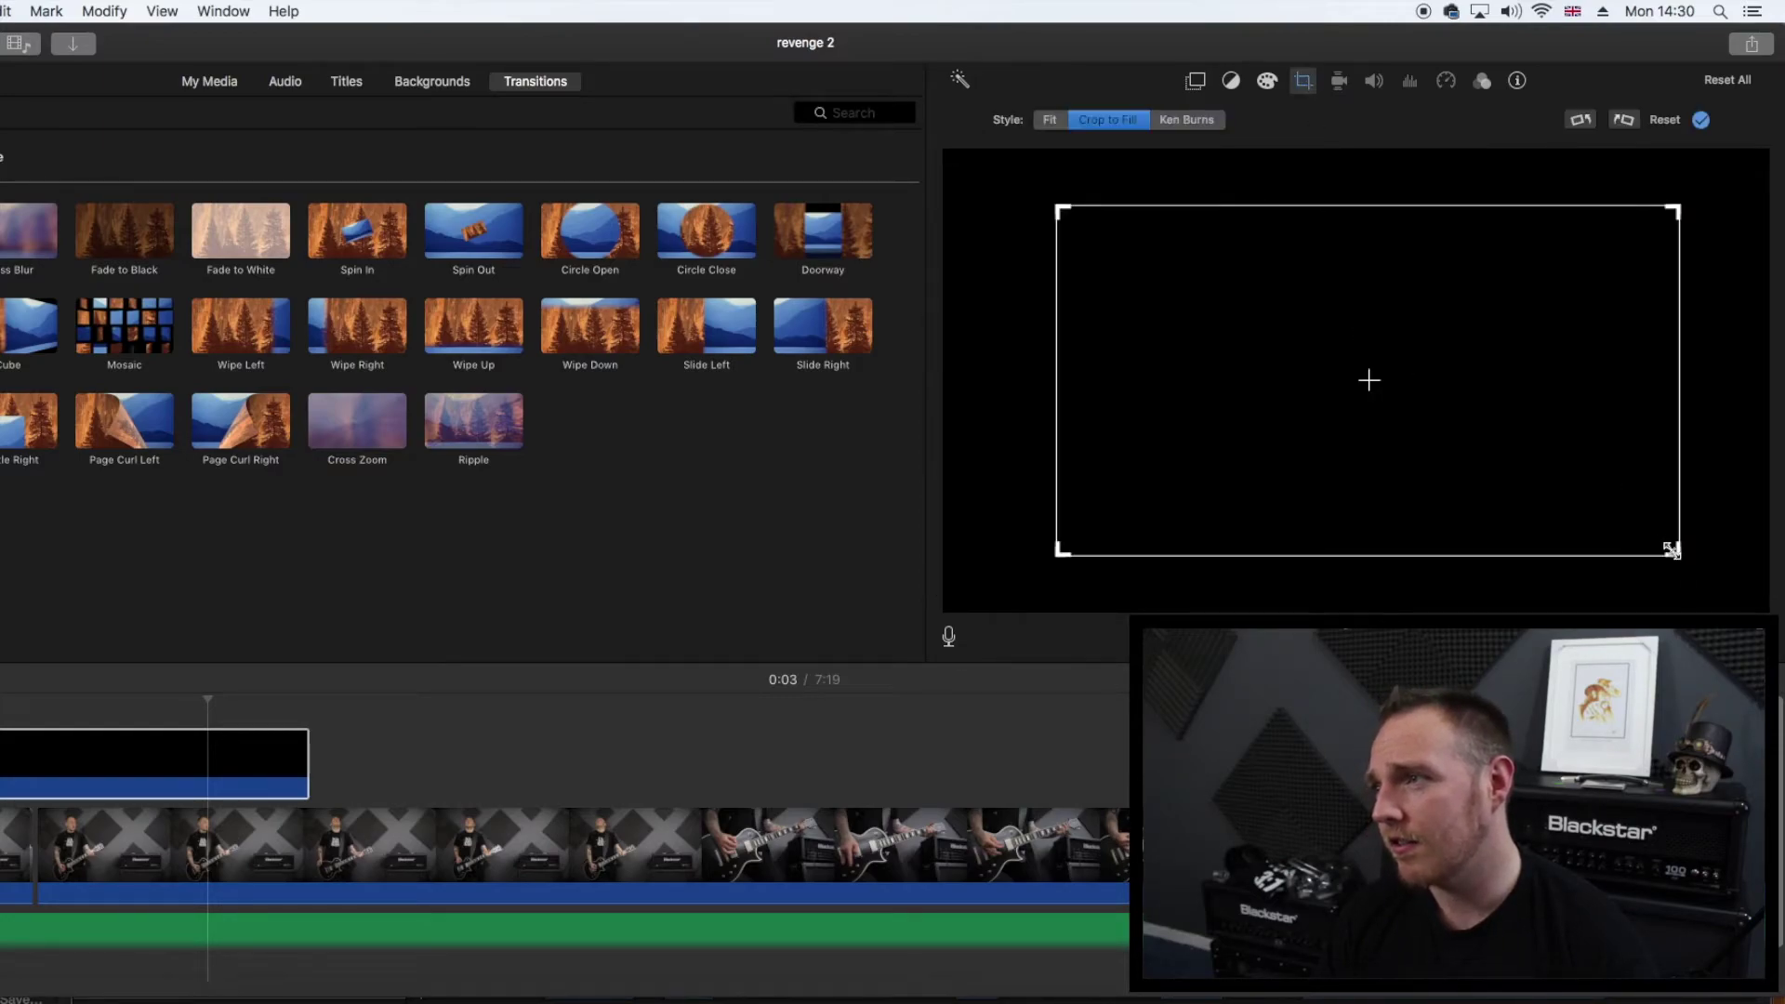
drag(1670, 551, 1709, 571)
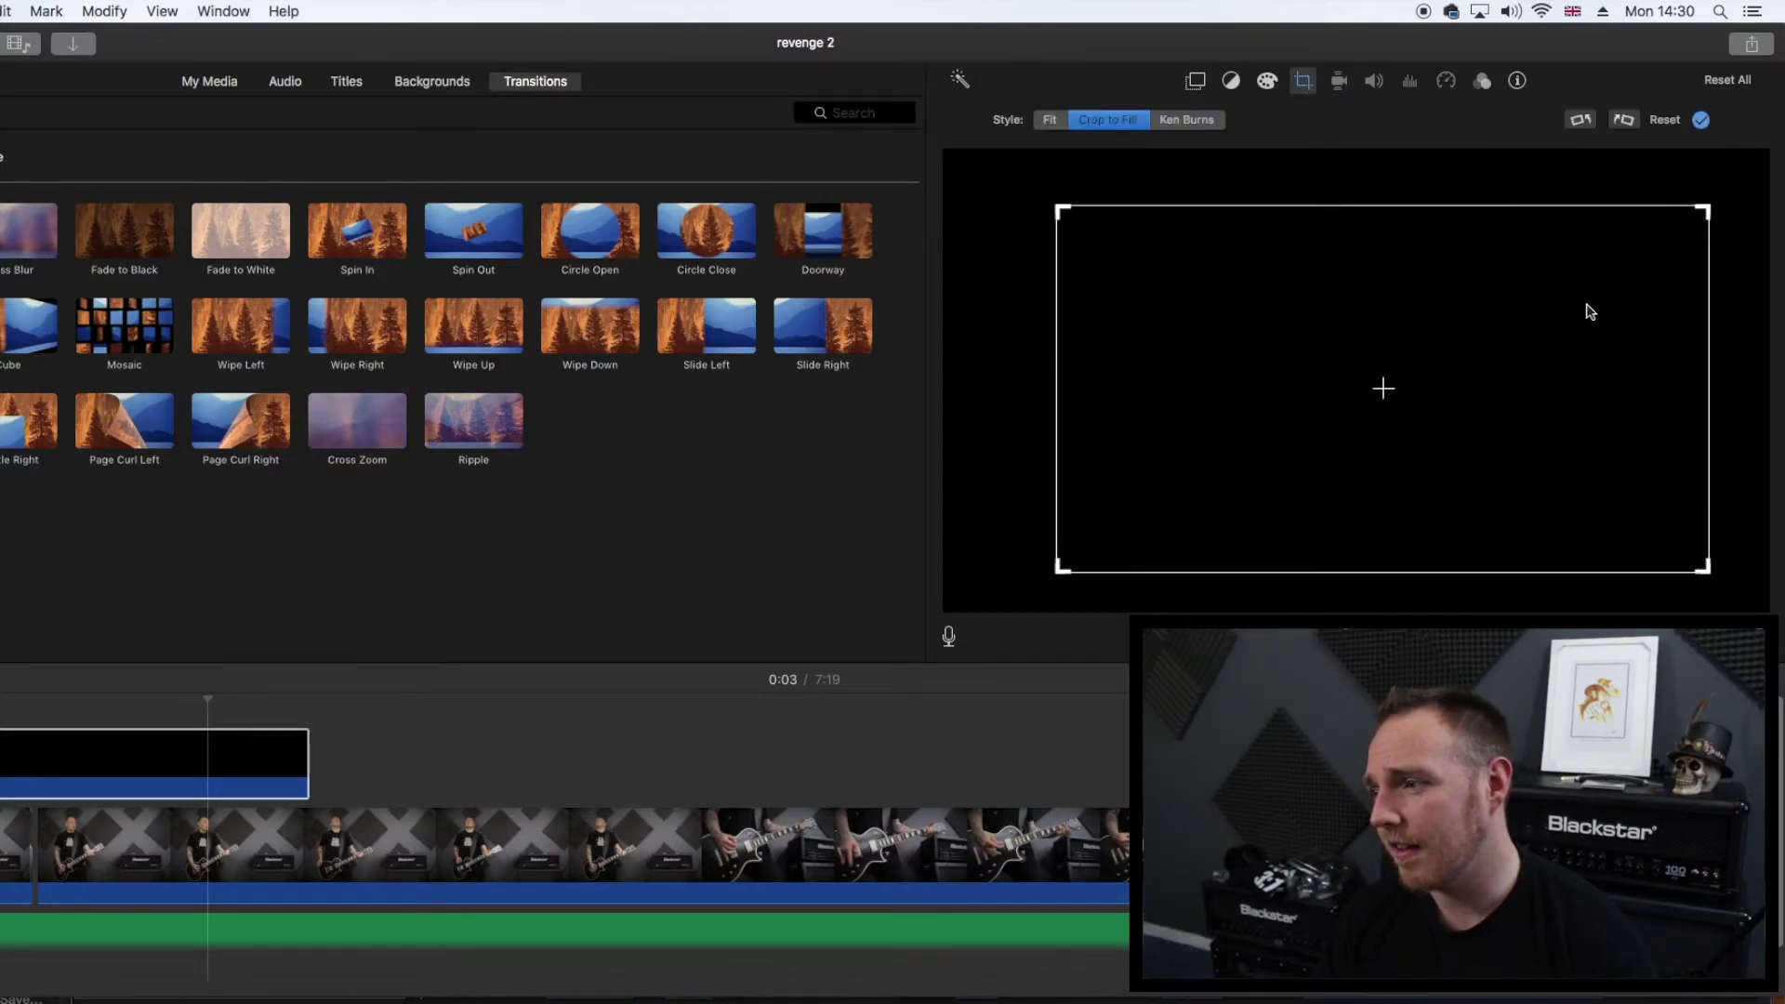
click(1703, 121)
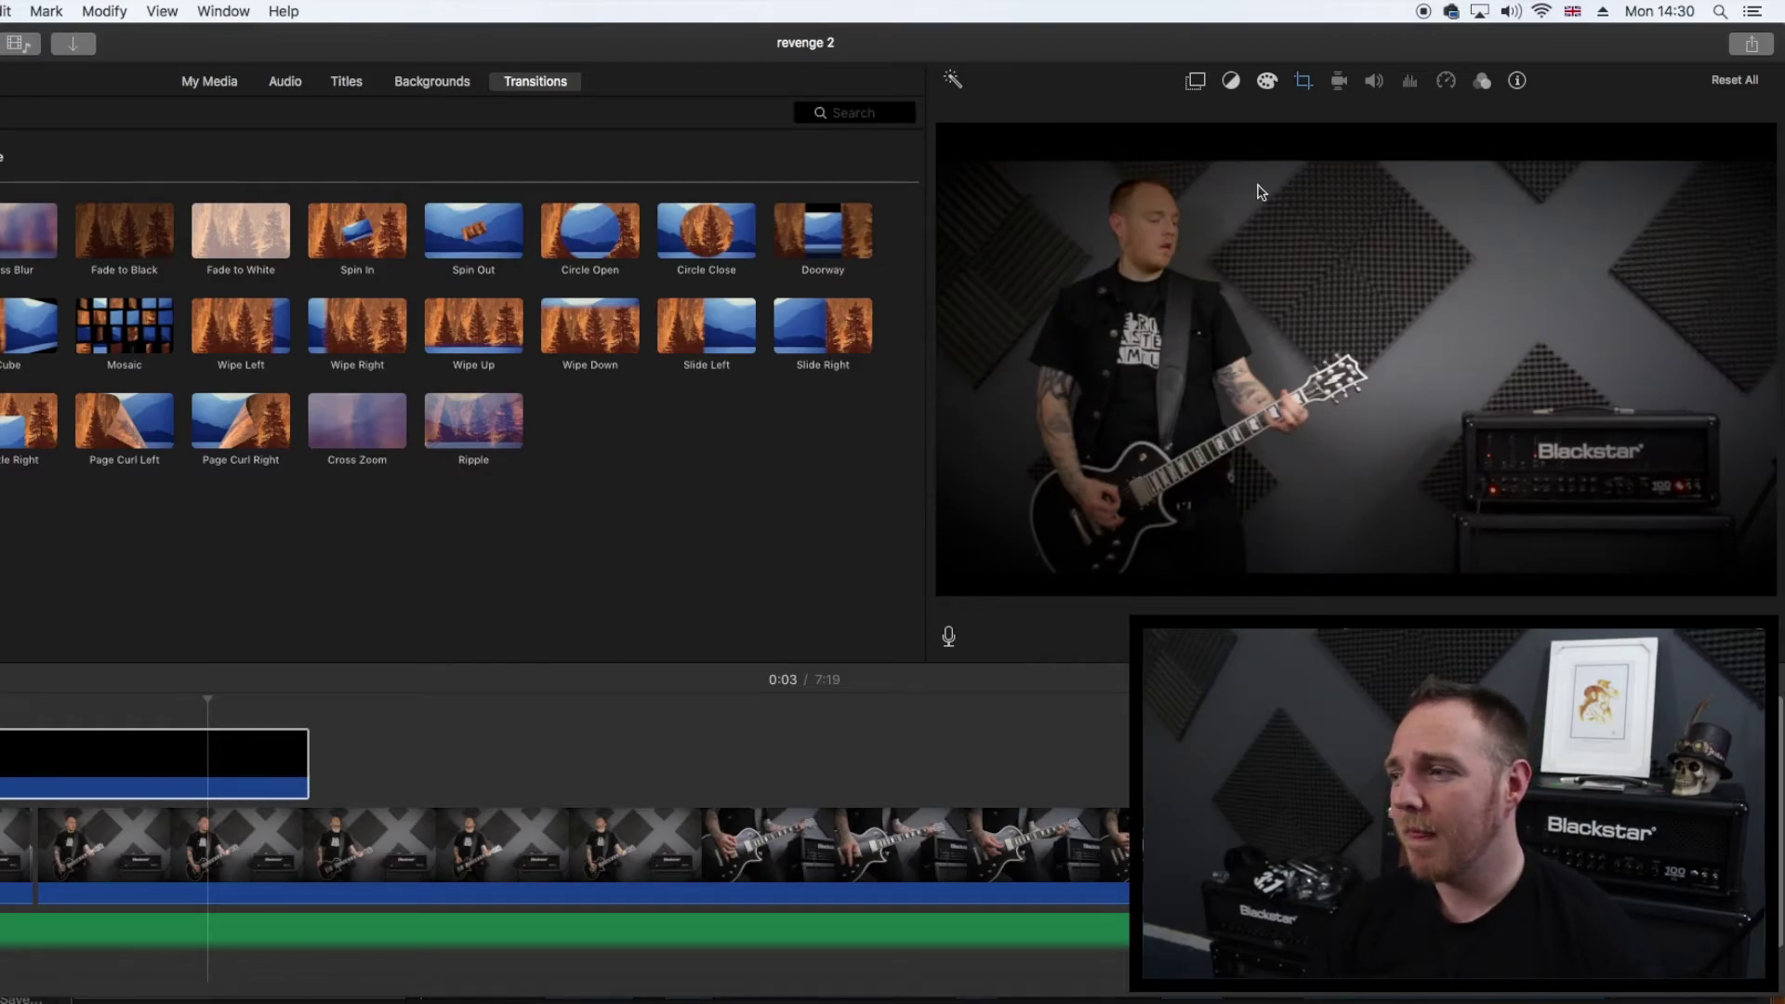